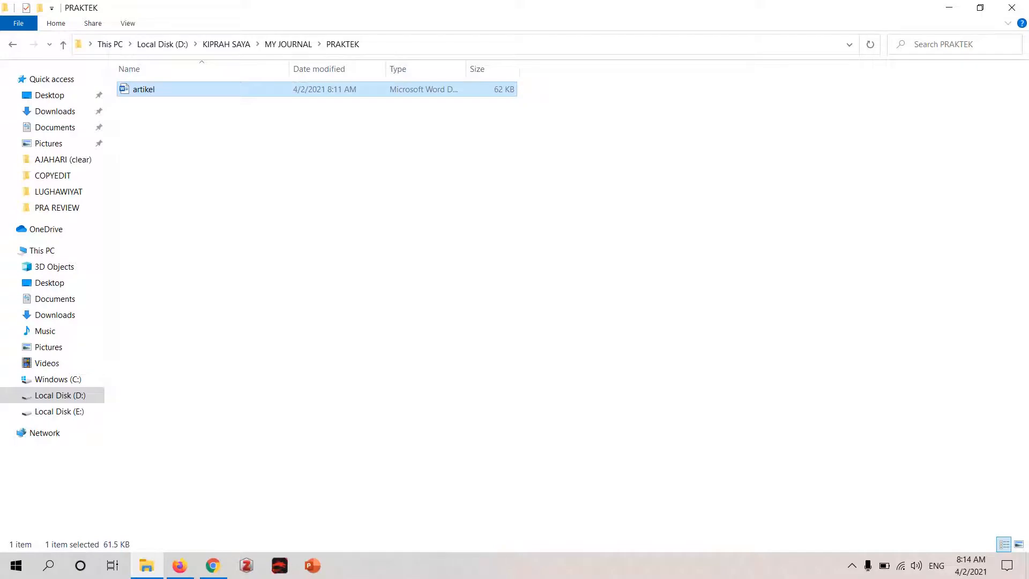
- Look over the artikel file's folder in File Explorer and the Al-Ta'rib User Home page in Firefox, ending in Firefox
click(179, 566)
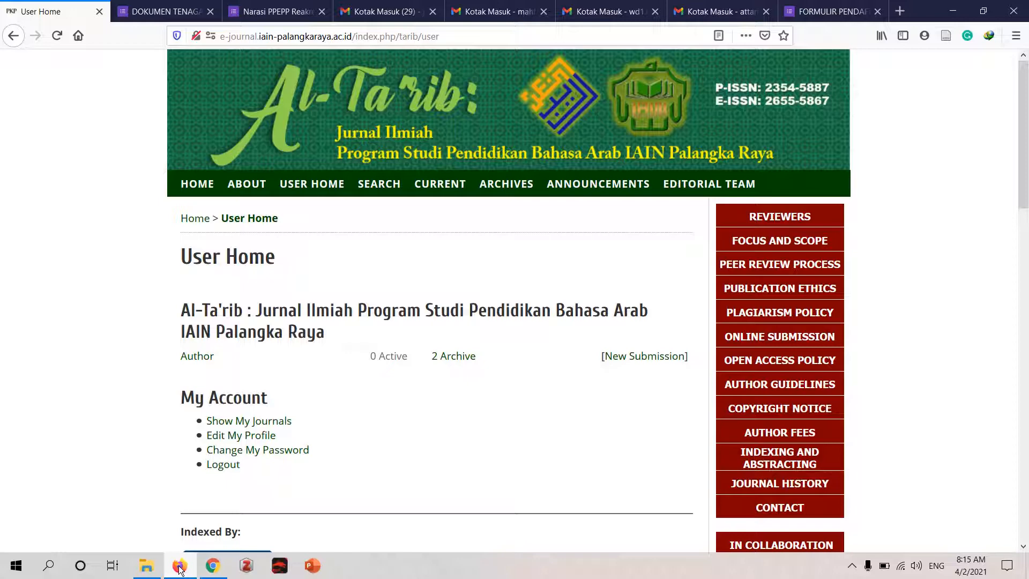
mouse_move(1026, 179)
mouse_down()
mouse_move(1026, 227)
mouse_move(1026, 181)
mouse_up()
mouse_move(150, 568)
click(160, 518)
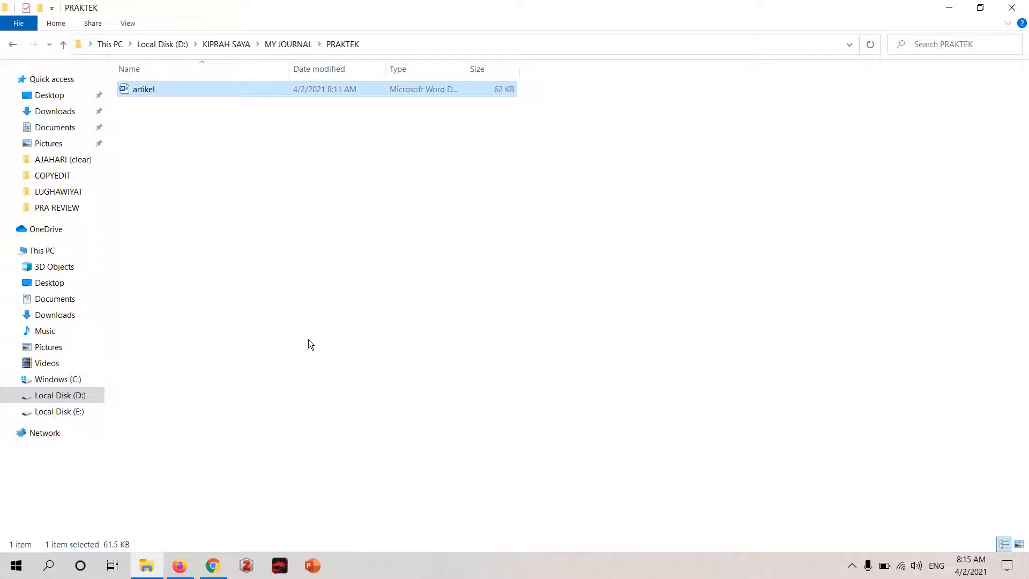
click(177, 572)
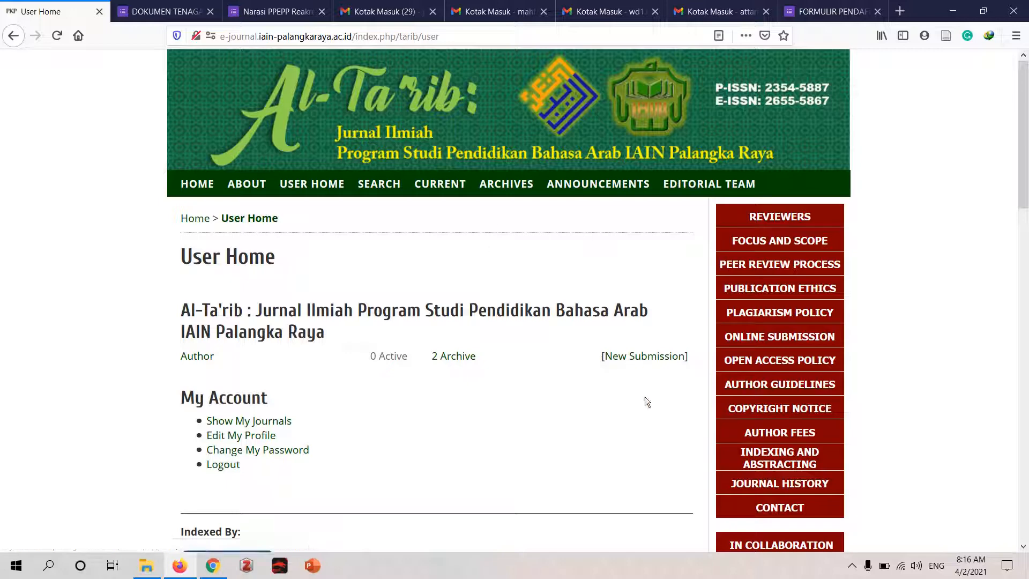
- Open the journal's Author Guidelines in a separate tab and view the linked article template, closing the template when finished
middle_click(756, 390)
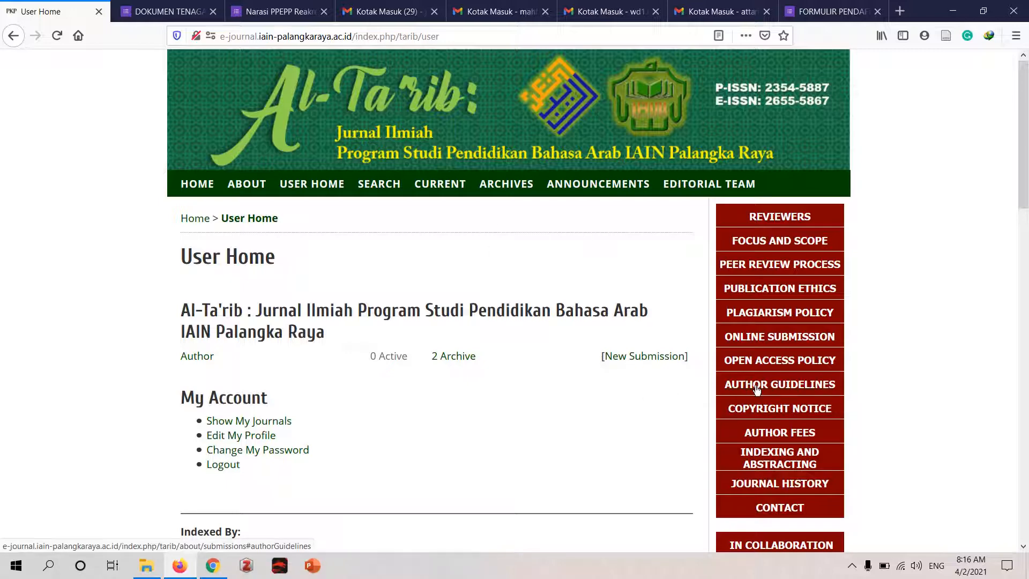
click(111, 5)
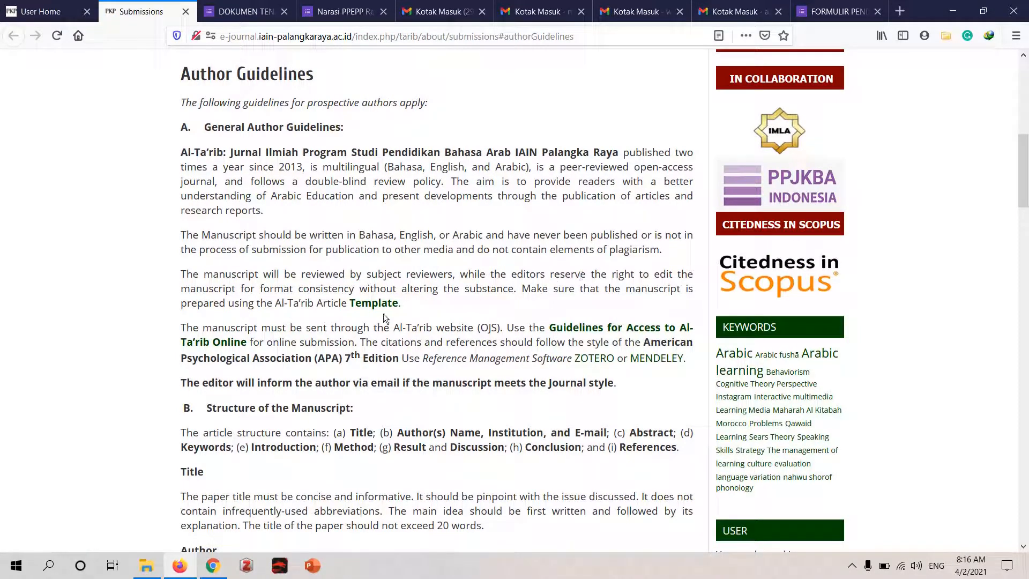
click(373, 303)
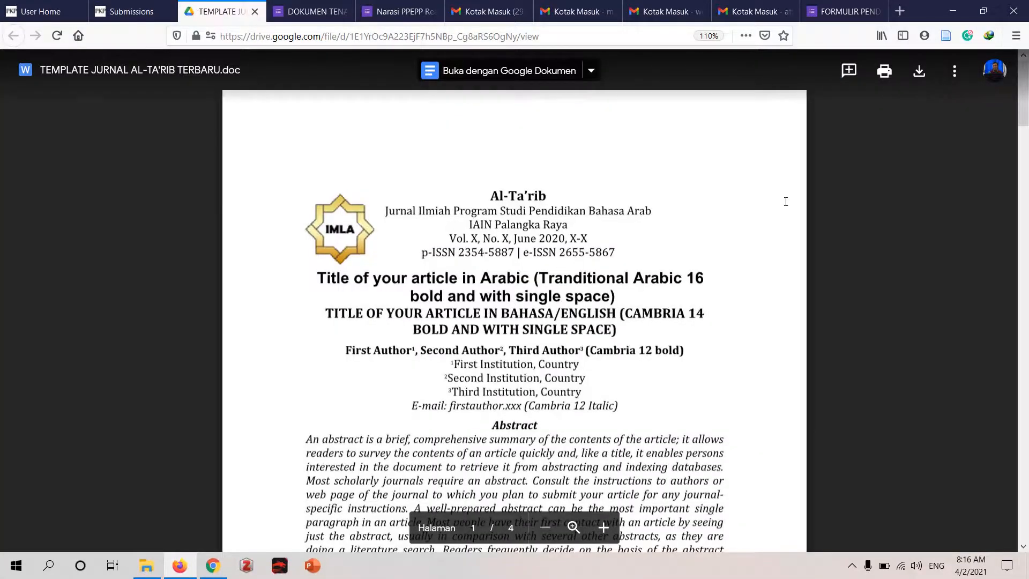
scroll(1023, 128, down, 5)
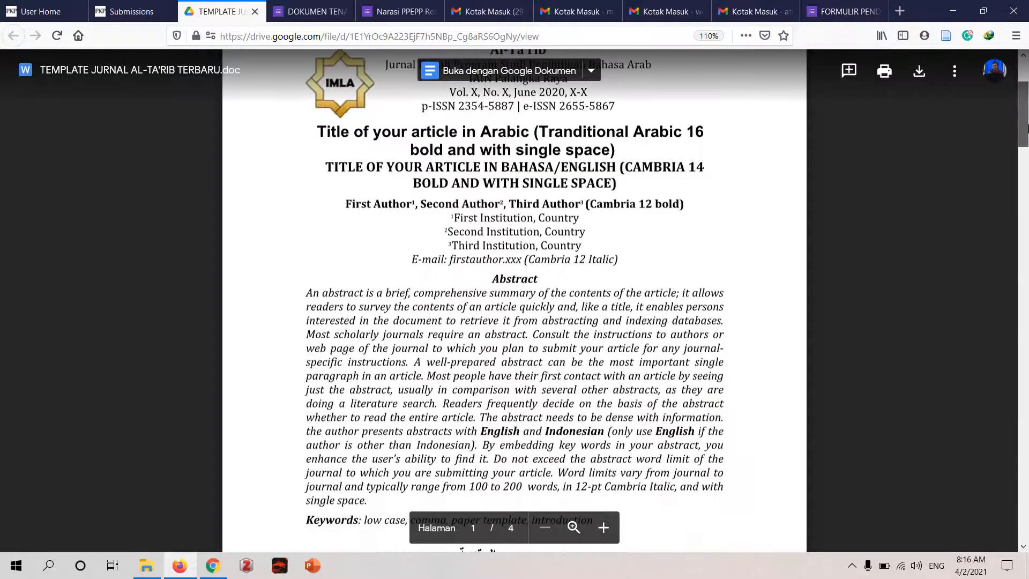
mouse_move(1027, 129)
mouse_down()
mouse_move(1027, 115)
mouse_move(1027, 166)
mouse_move(1027, 122)
mouse_up()
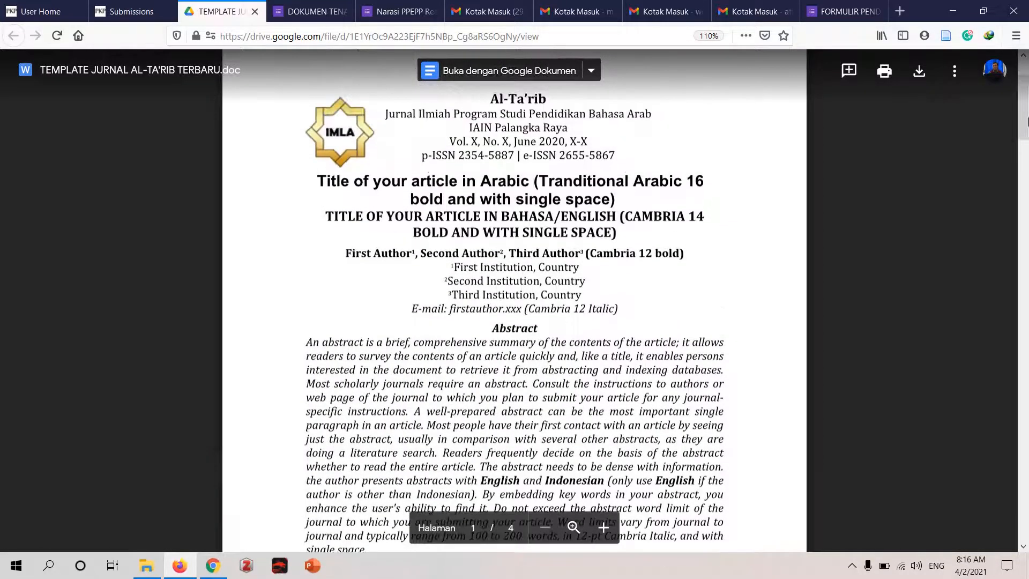
click(255, 11)
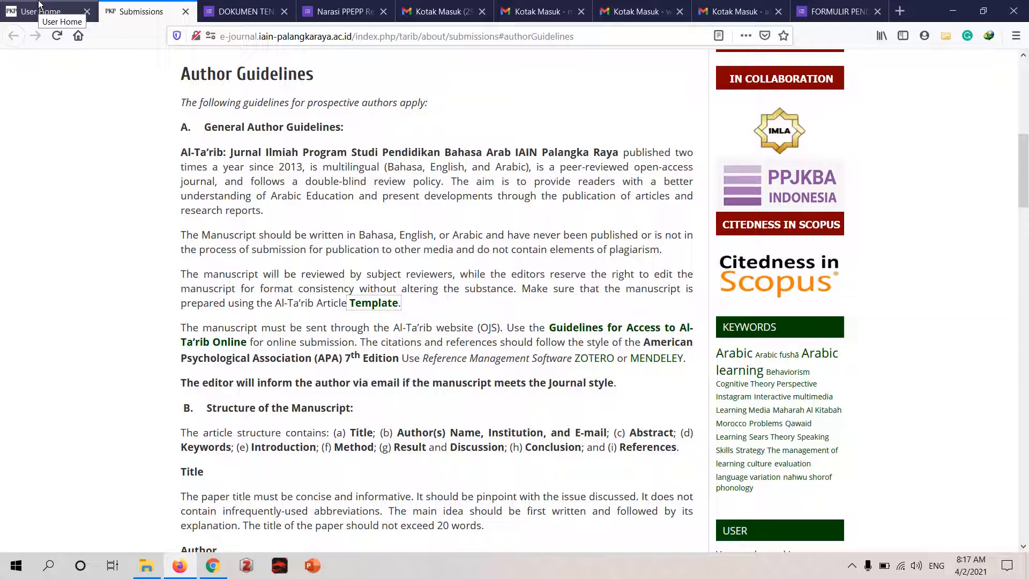
- Close the Author Guidelines page and start a new submission from the Al-Ta'rib User Home page
click(38, 4)
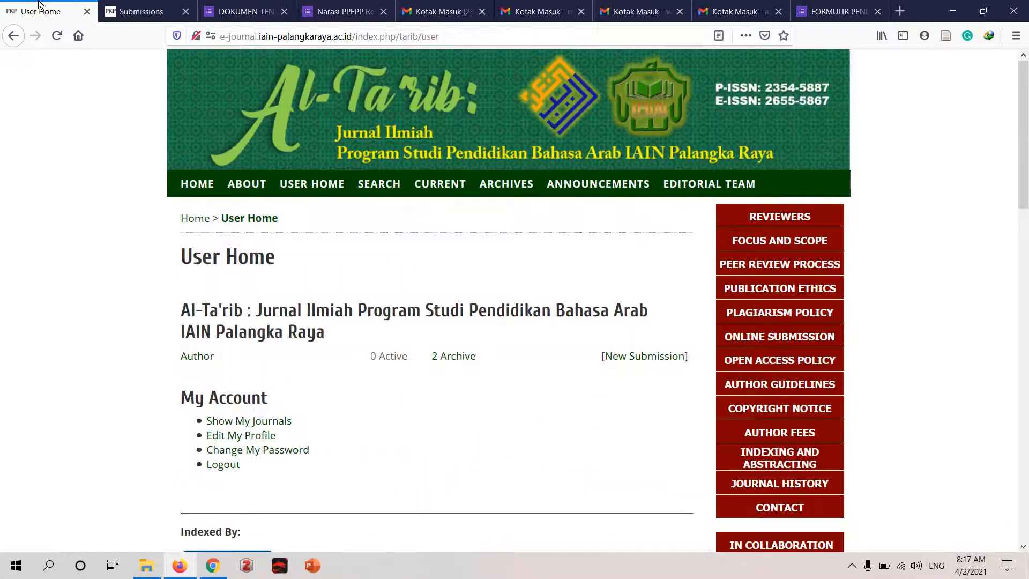
click(155, 7)
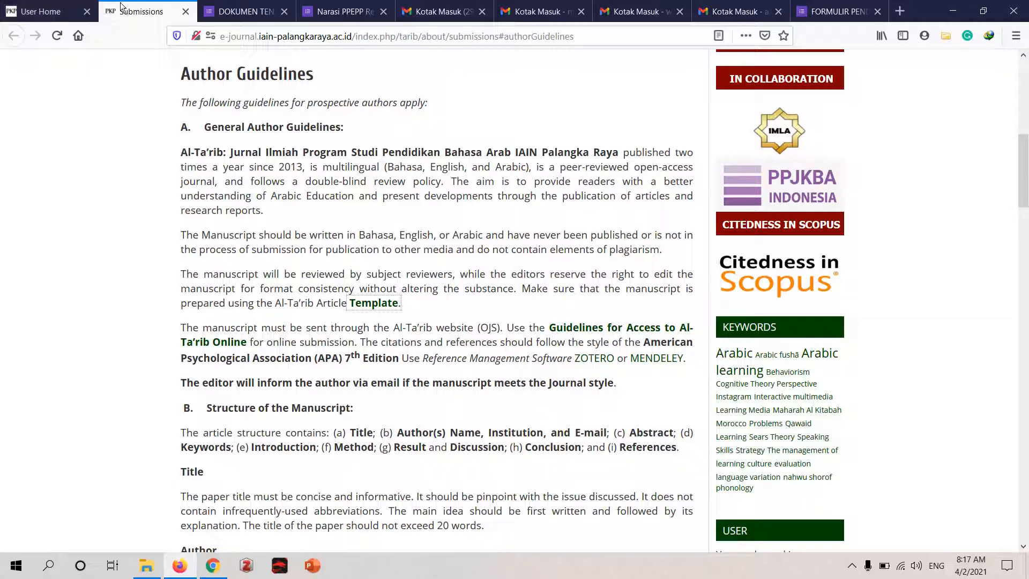
key(ctrl+w)
click(59, 7)
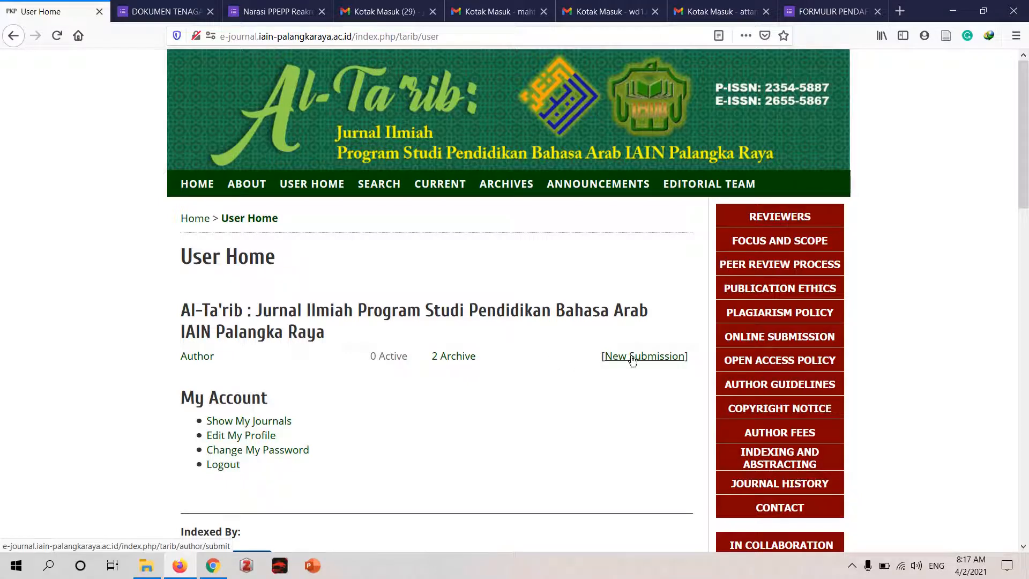
click(666, 359)
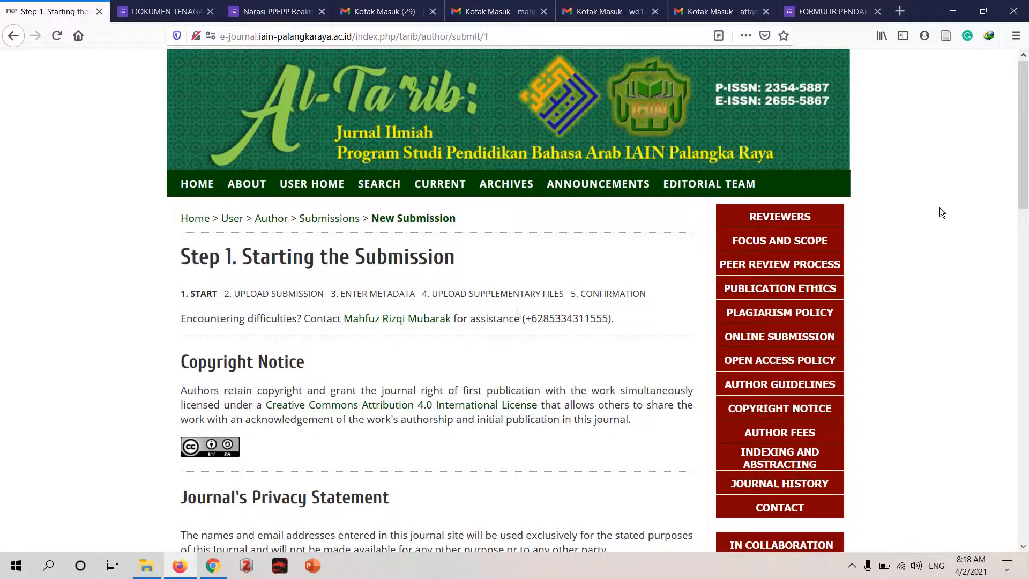
- Begin the comments for the editor with the greeting "Tim Editor yang saya hormati,"
drag(1025, 179, 1027, 201)
scroll(559, 302, down, 3)
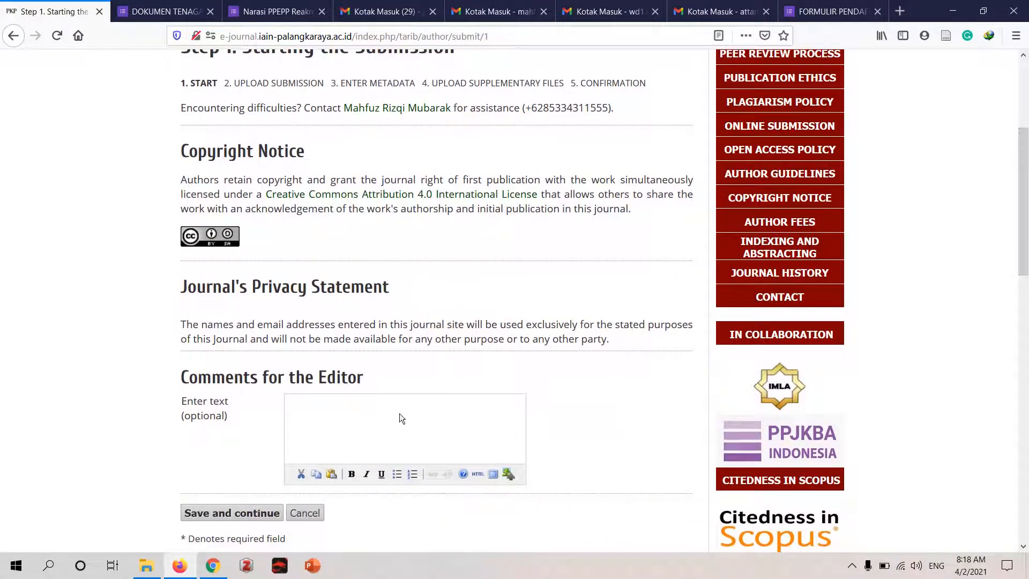
click(399, 414)
text(Tim Editor yang saya h)
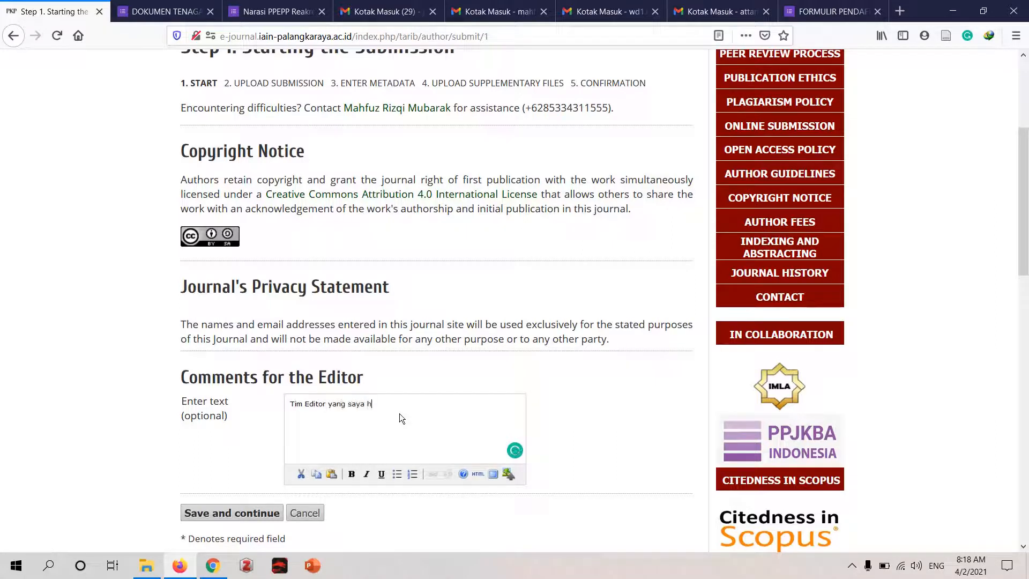
text(ormati,)
text(berikut ka)
text(mi kirimkan a)
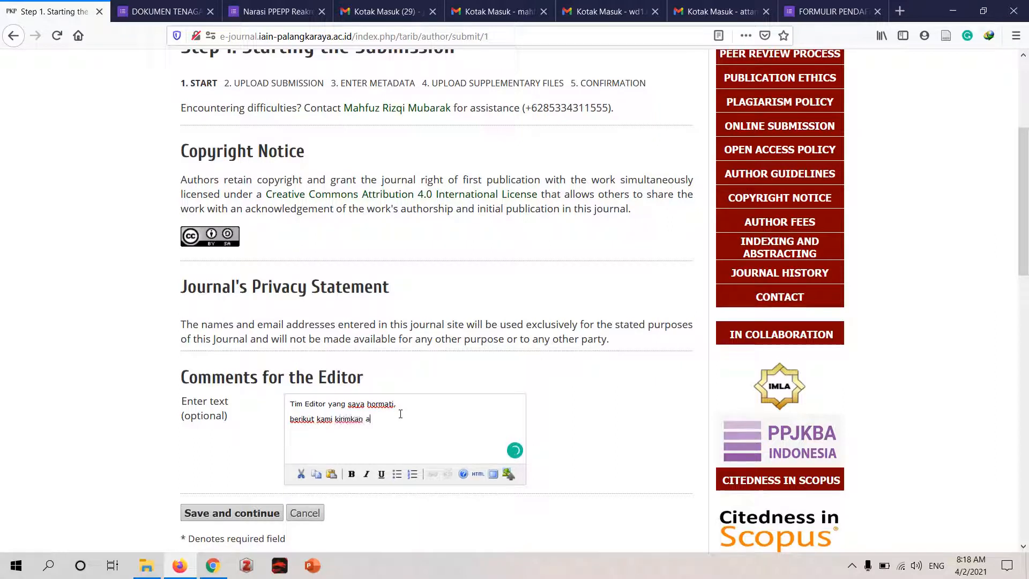
text(rtikel hasil epenelitian kami. muda)
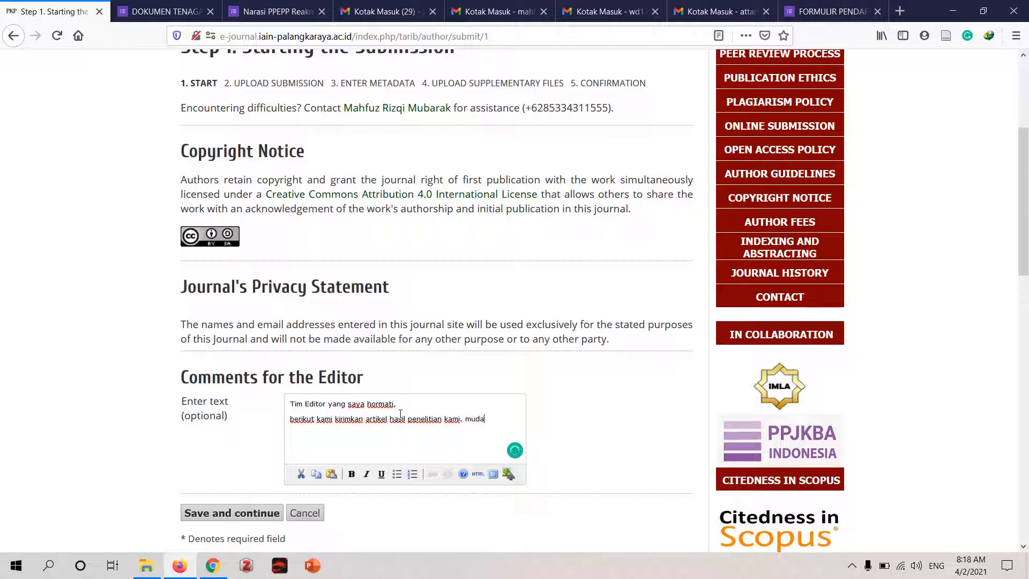
text(h-mudahan dapat diterim)
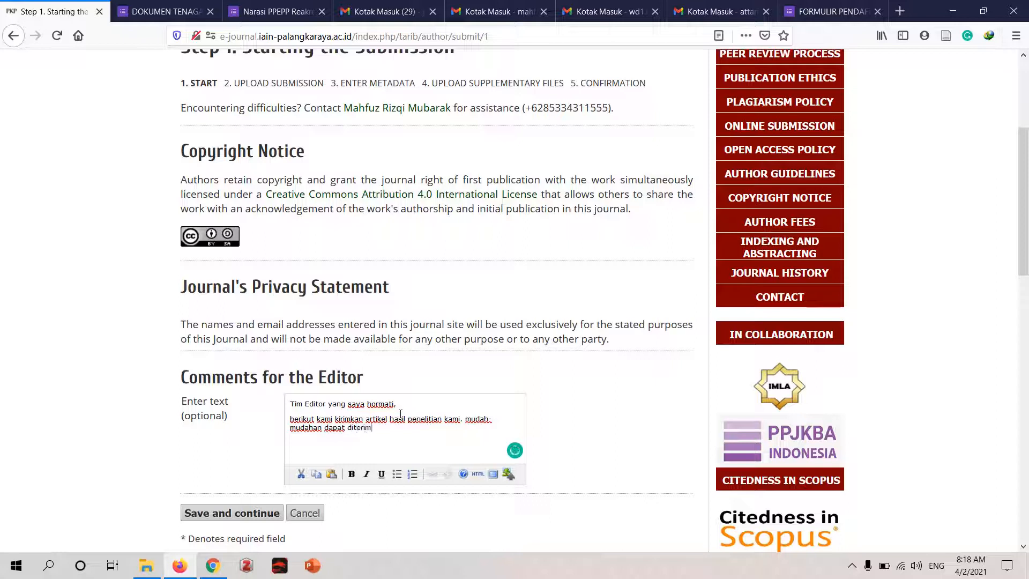
text(a dan dilanjutkan sampai ke tahao)
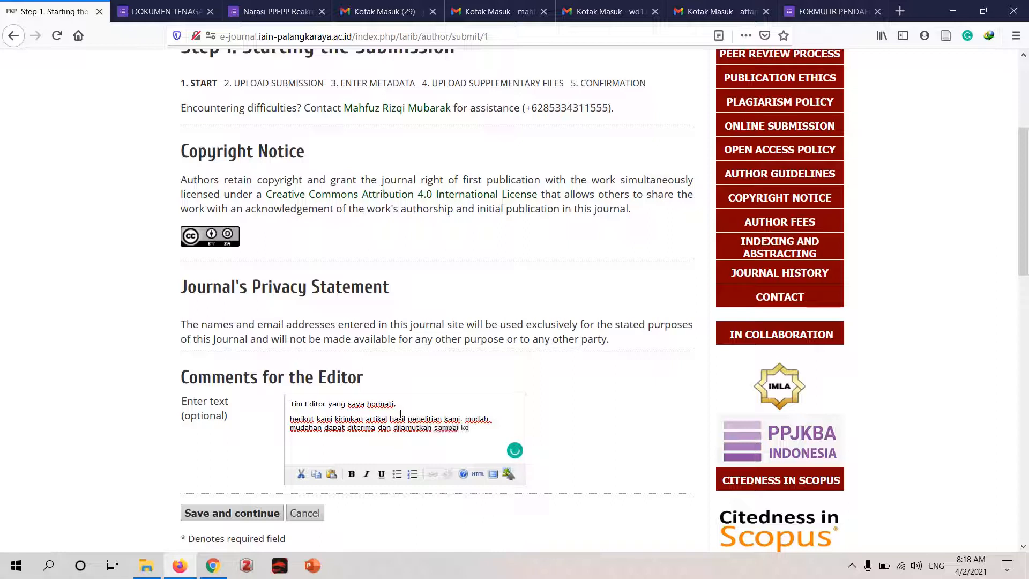
- Add the paragraph "berikut kami kirimkan artikel hasil penelitian kami. mudah-mudahan dapat diterima dan dilanjutkan sampai ke tahap publikasi. Terima kasih" below the greeting
key(BackSpace)
text(p publias)
key(BackSpace)
key(BackSpace)
text(kasi. Terima kasih)
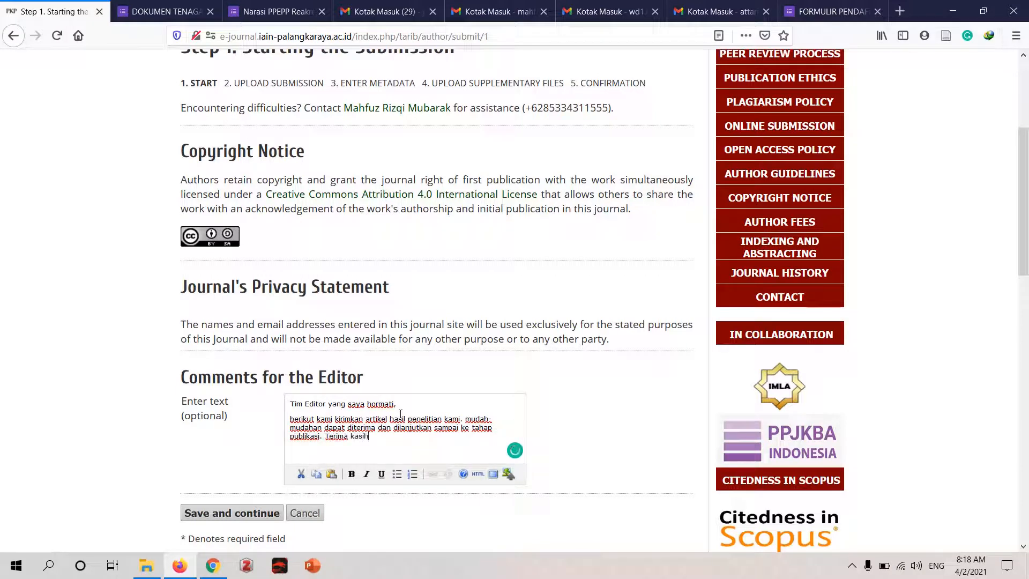
key(Return)
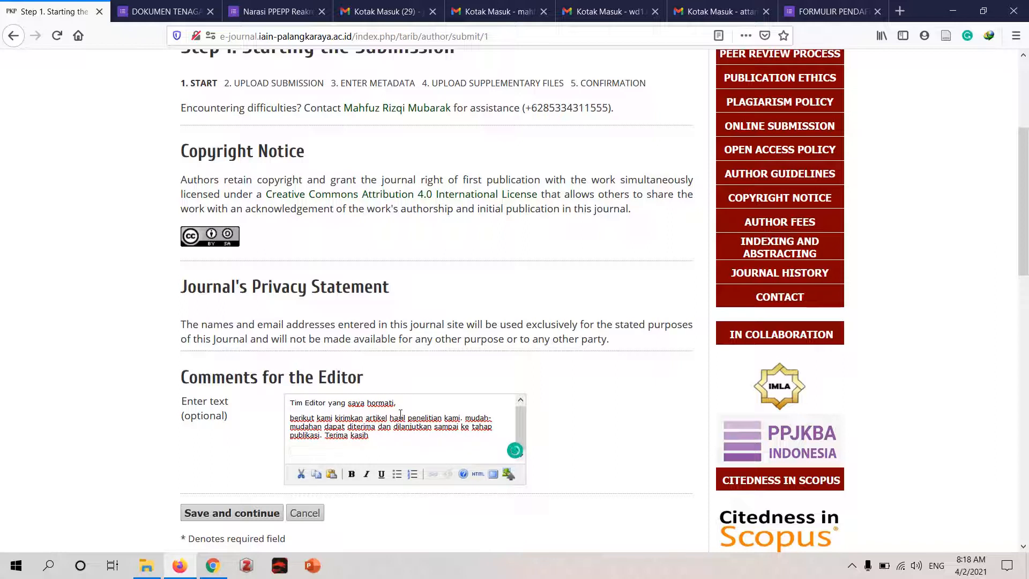
- Close the comment with "Salam Hormat," and "Tim Penulis" on separate lines, and save to continue to the upload step
text(T)
key(BackSpace)
text(Salam Hormat,)
key(Return)
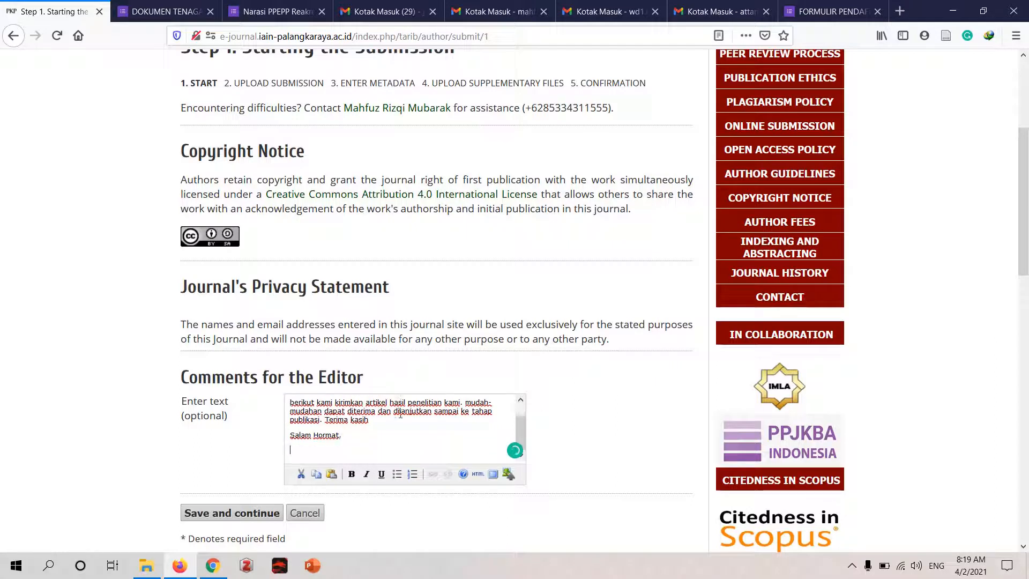
text(Tim Penulis)
click(260, 513)
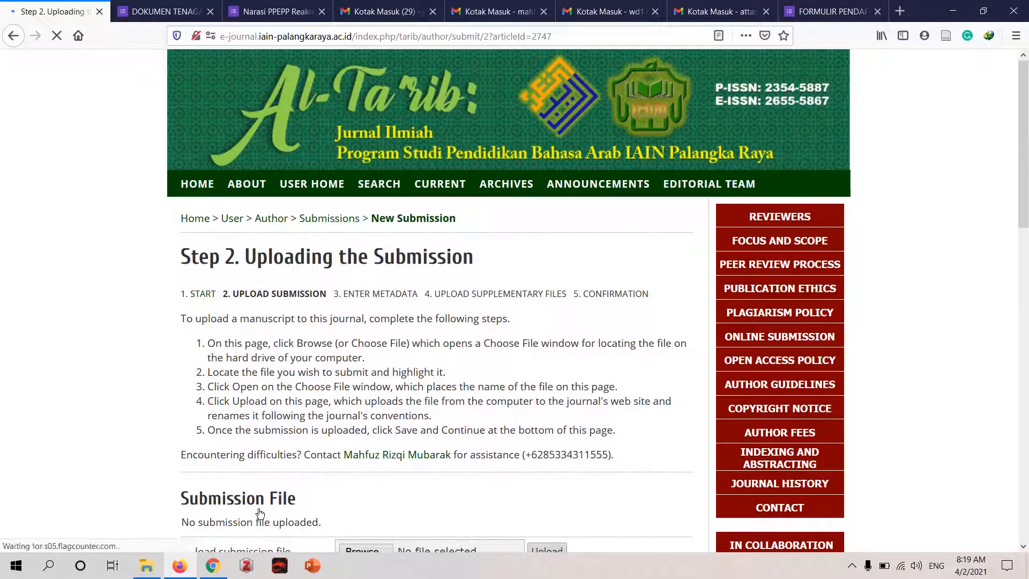
- Start browsing for the submission file and go to Local Disk (D:)
scroll(1025, 212, down, 2)
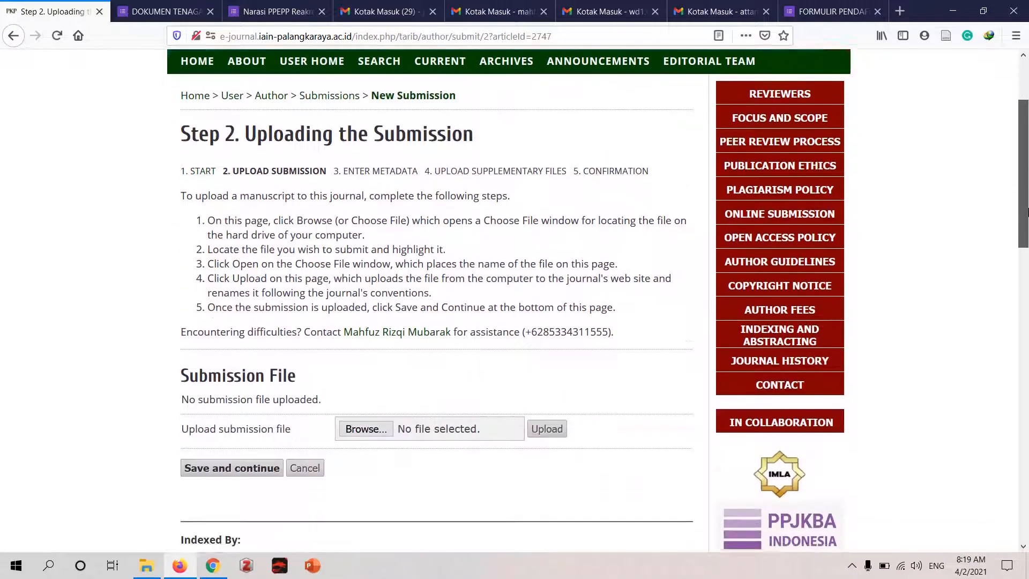
scroll(1026, 212, down, 1)
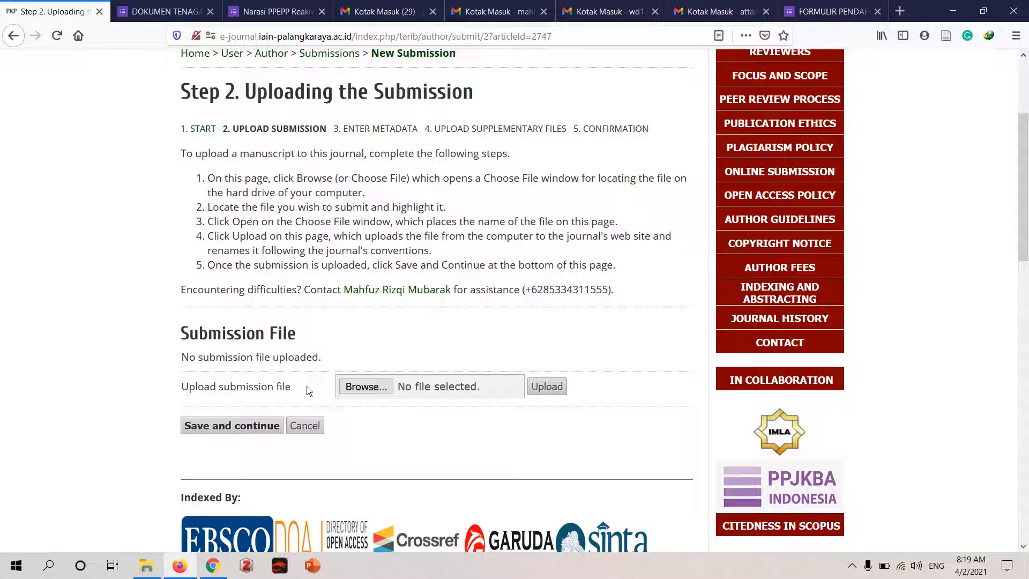
click(379, 387)
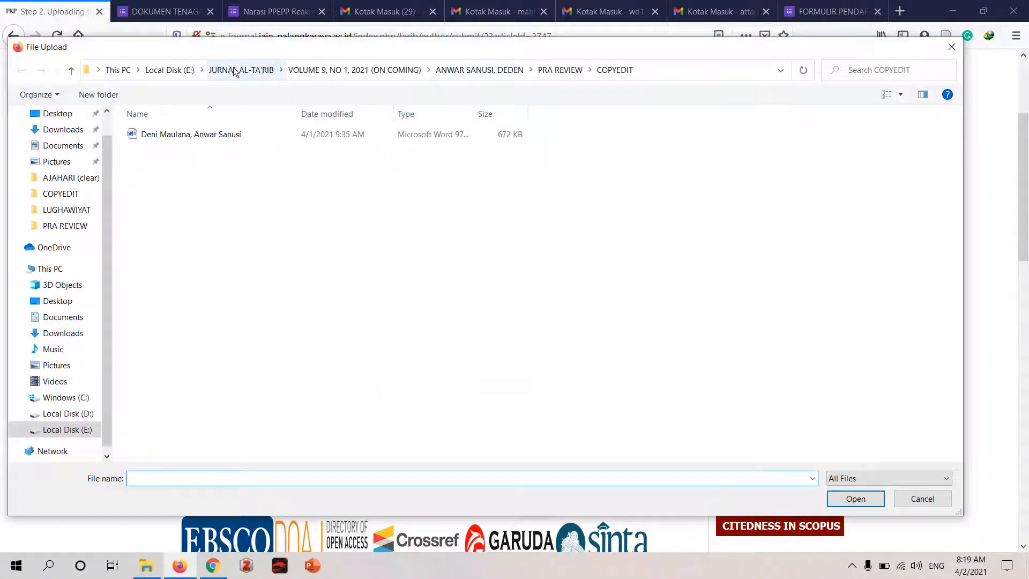
click(68, 419)
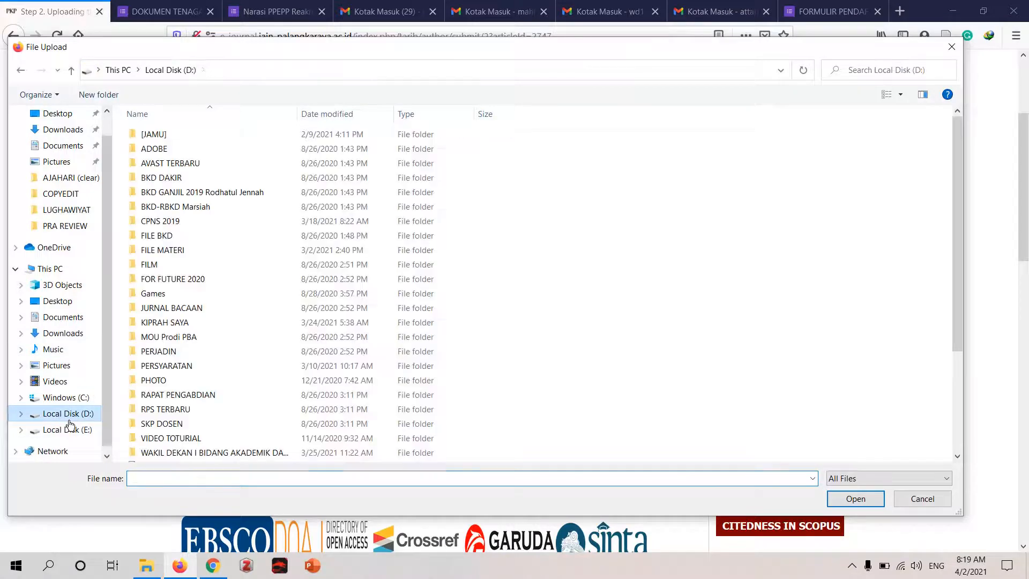
double_click(199, 453)
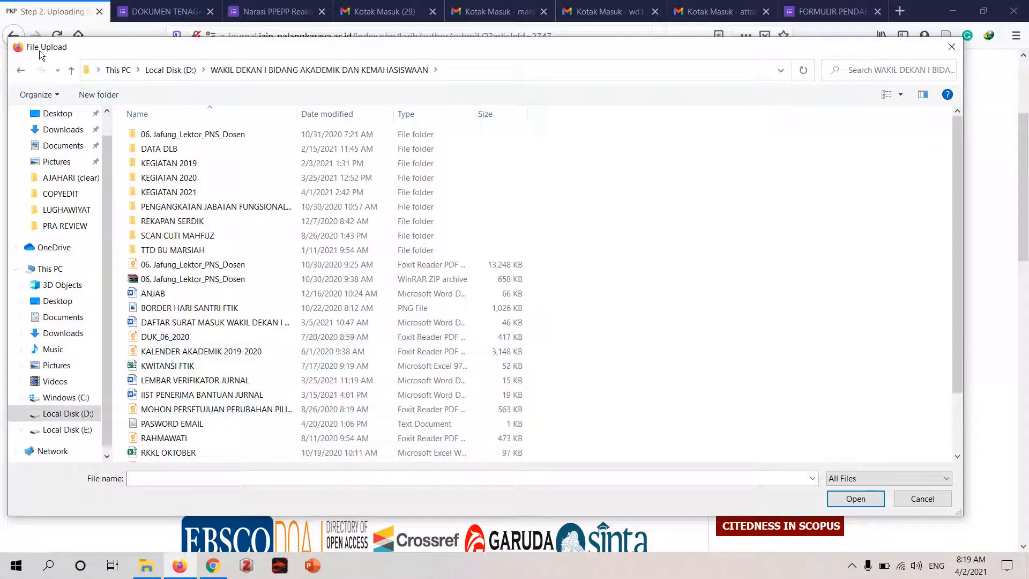
click(22, 71)
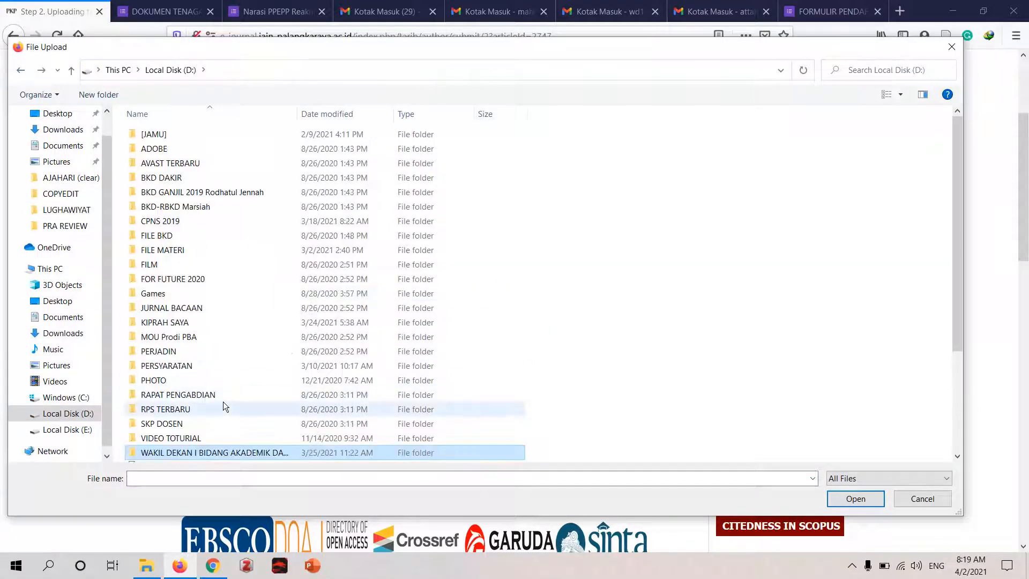
- Select artikel from the KIPRAH SAYA > MY JOURNAL > PRAKTEK folder and upload it as the submission file
double_click(188, 324)
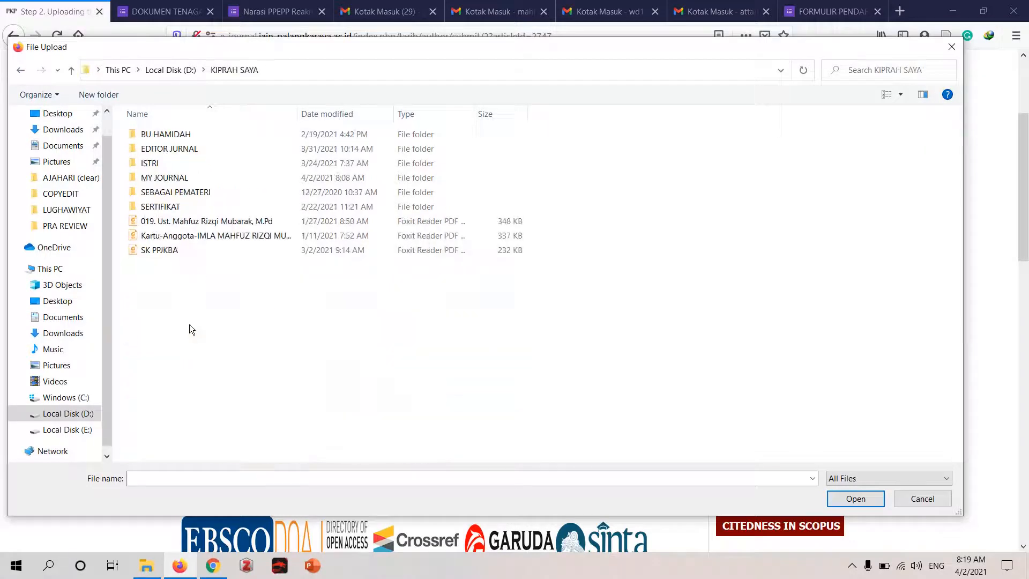
double_click(188, 181)
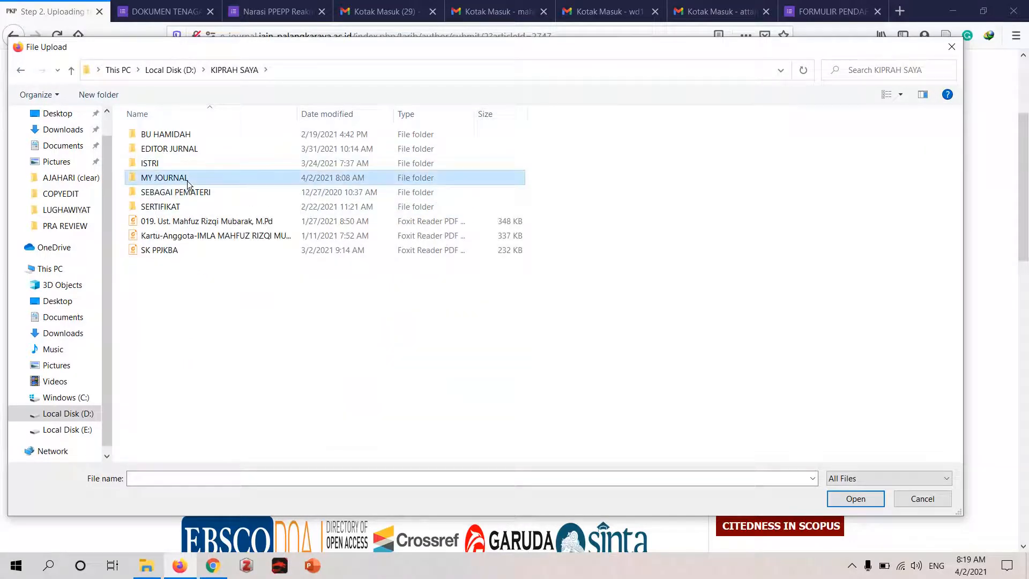
click(207, 163)
double_click(207, 162)
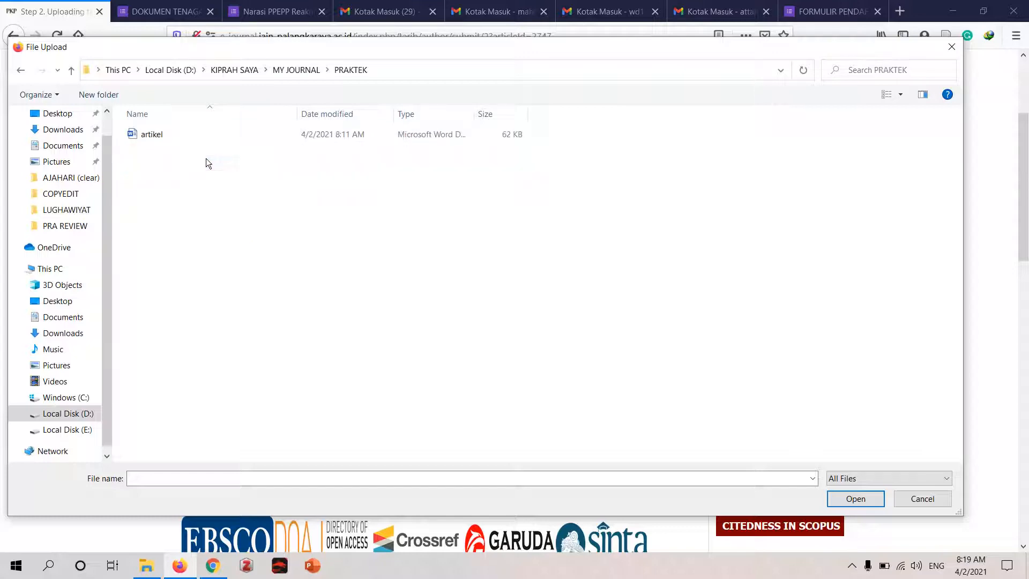
double_click(243, 139)
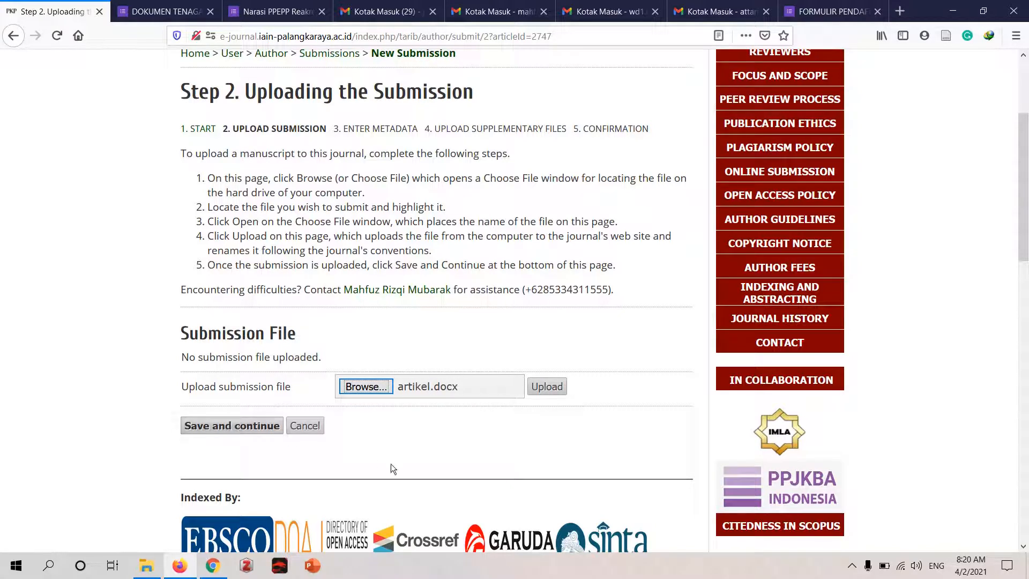
click(559, 390)
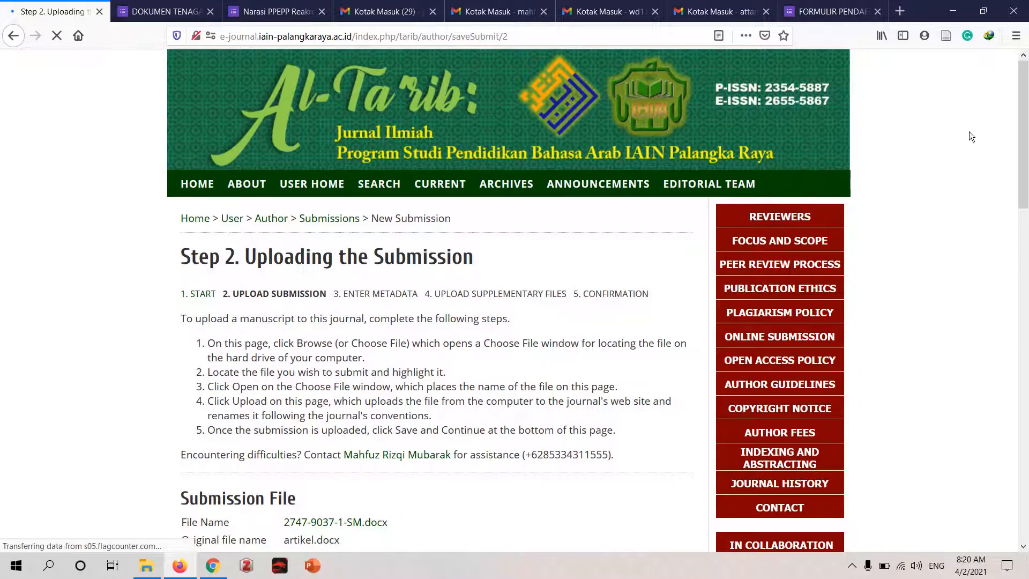
scroll(387, 233, down, 4)
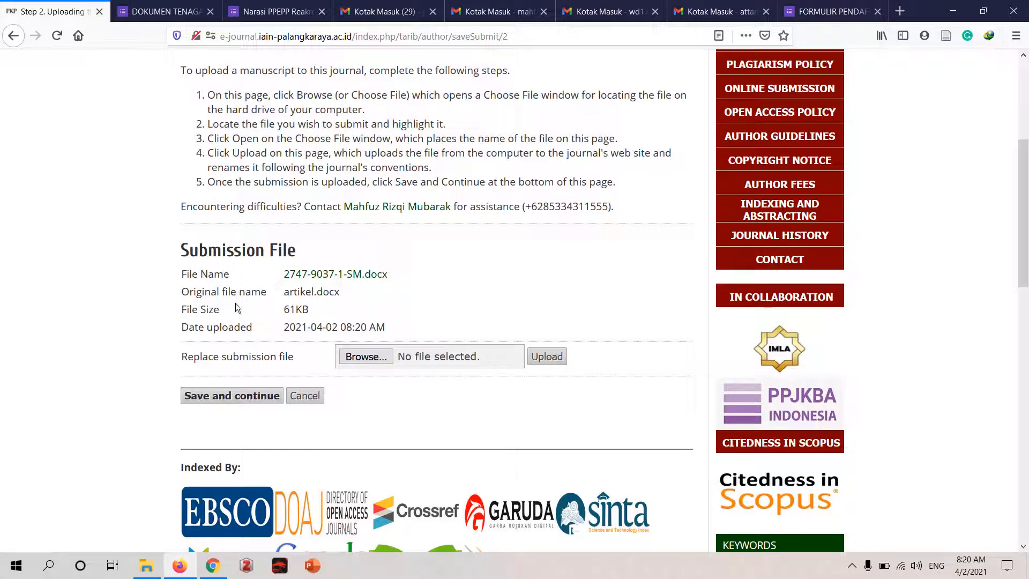
- Save and continue to the metadata step, and open artikel from the PRAKTEK folder in Word to consult its author details
click(240, 395)
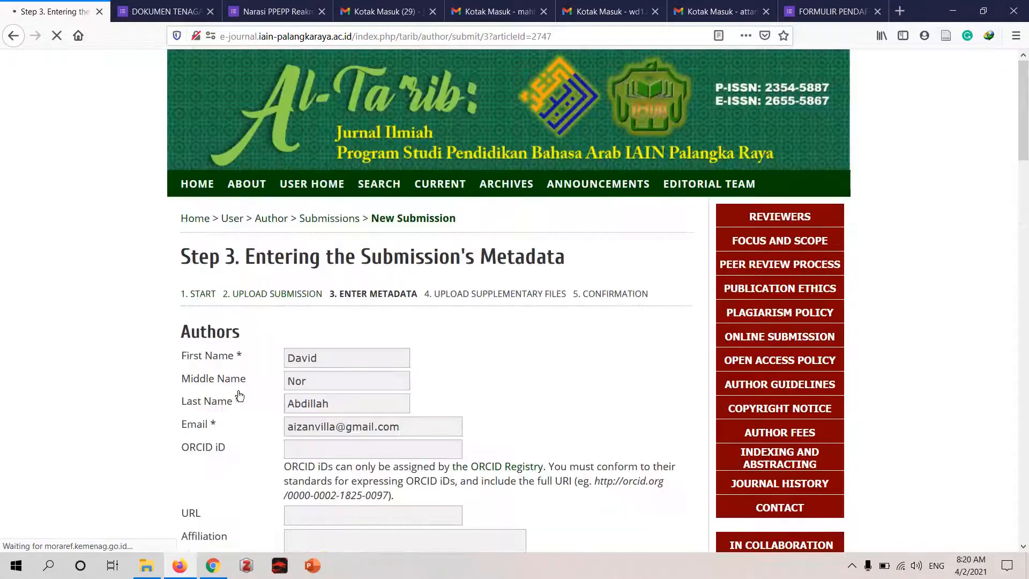
mouse_move(1025, 140)
mouse_down()
mouse_move(1027, 232)
mouse_move(1026, 156)
mouse_up()
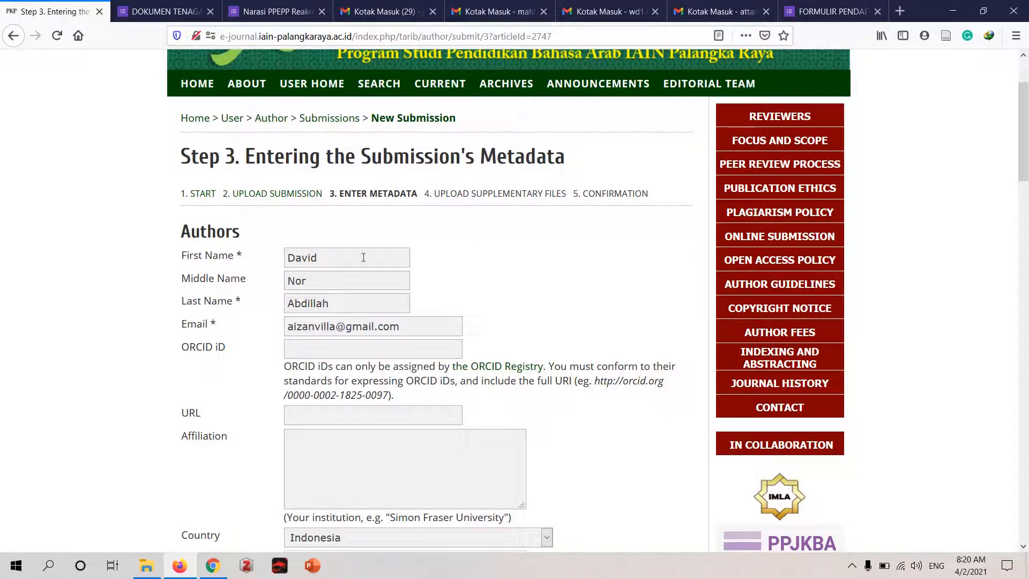
mouse_move(146, 565)
click(149, 533)
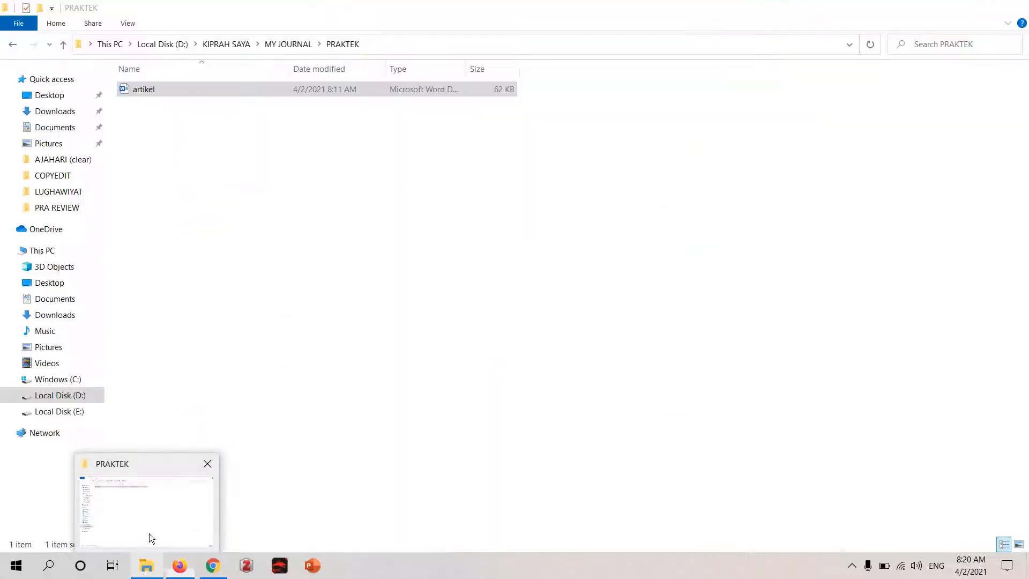
double_click(233, 90)
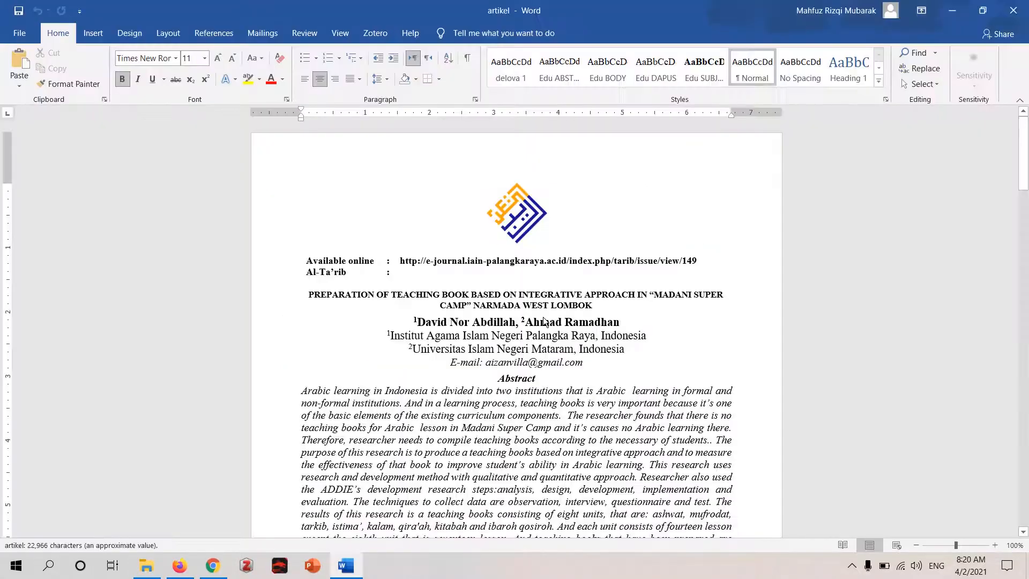
drag(1027, 122, 1028, 125)
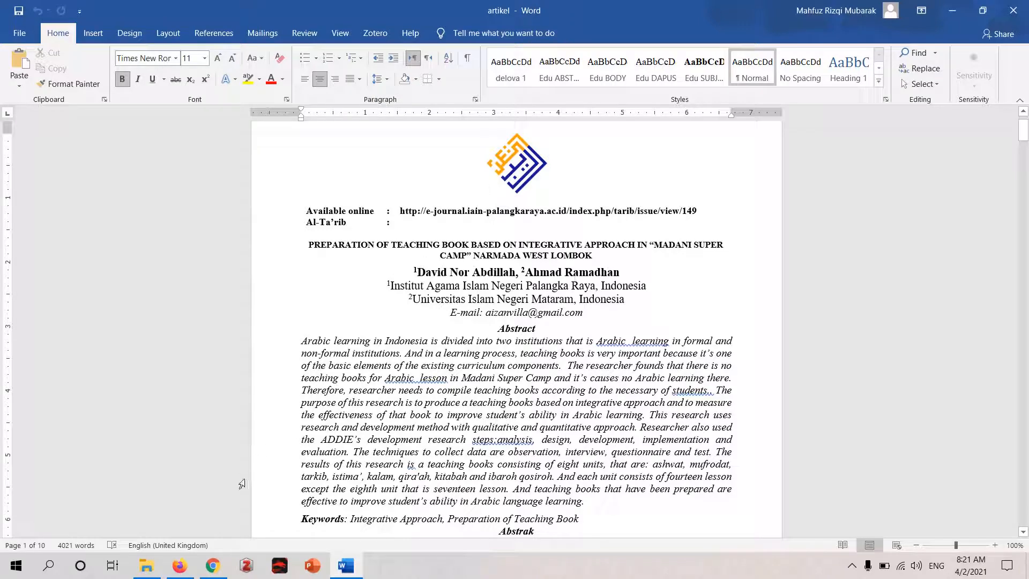
- Back in Firefox, enter "Institut Agama Islam Negeri Palangka Raya" as the first author's affiliation
click(179, 566)
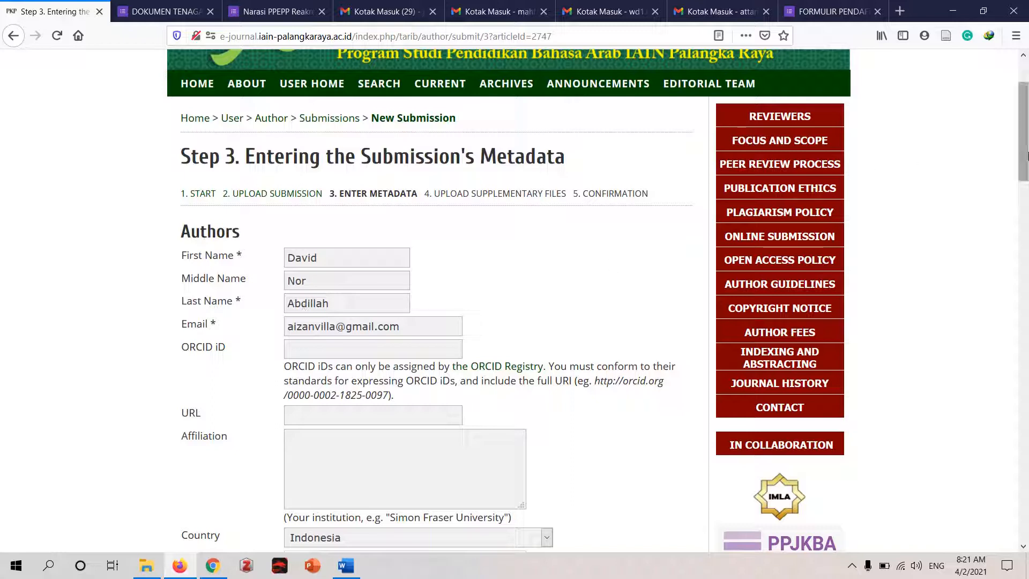
drag(1025, 156, 1026, 175)
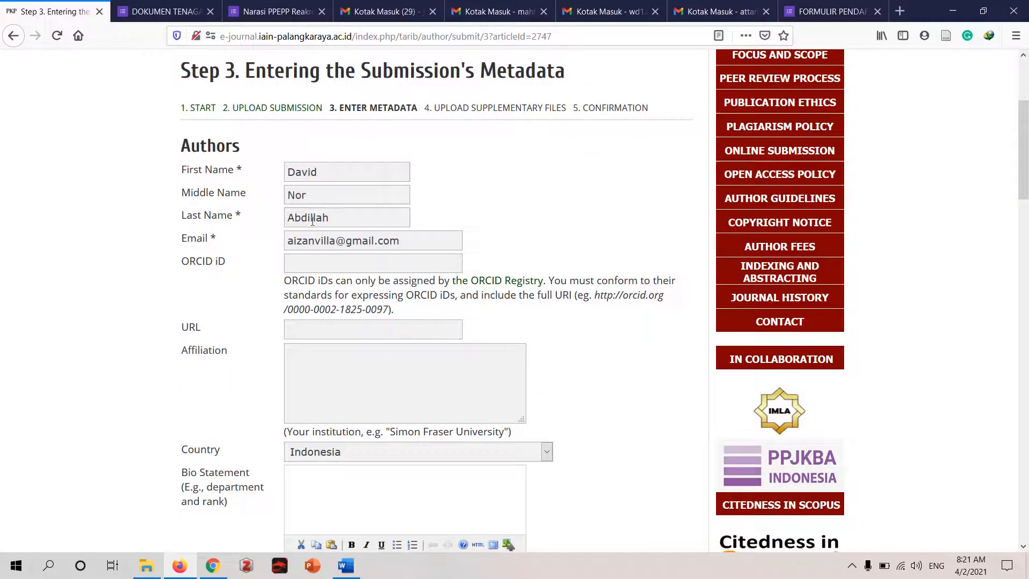
click(324, 360)
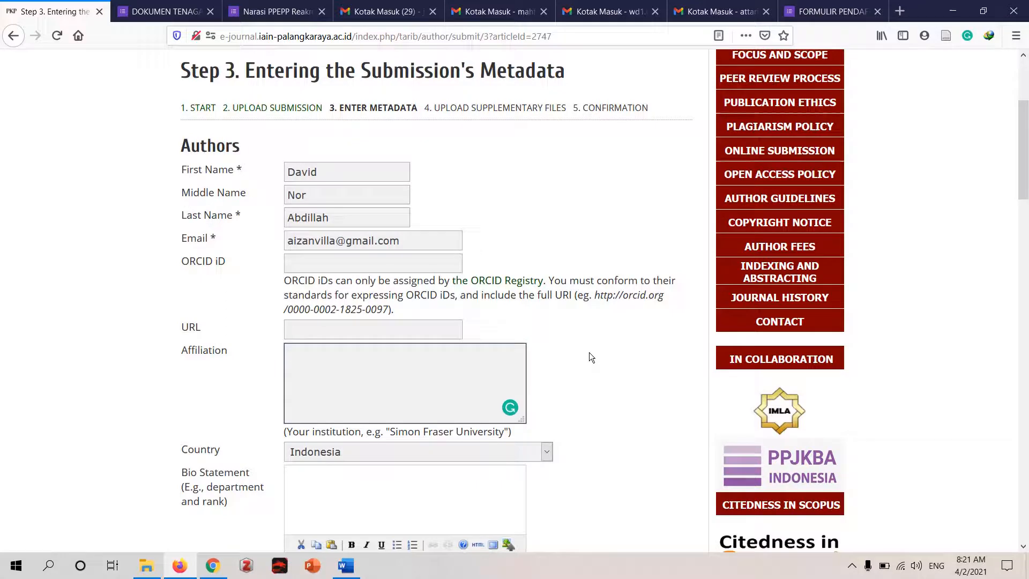
text(Institut)
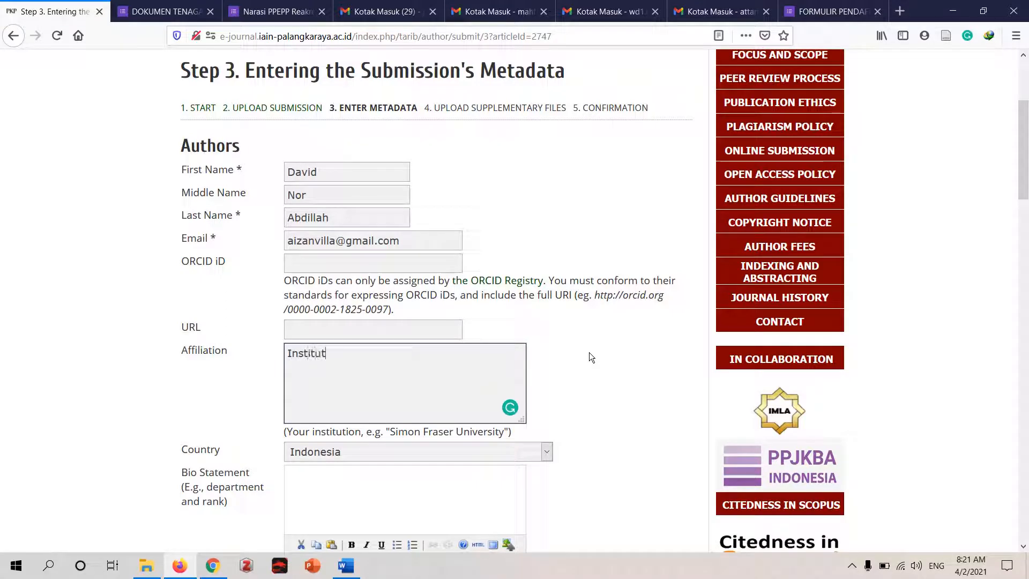
text( Agama Islam Negeri Pal)
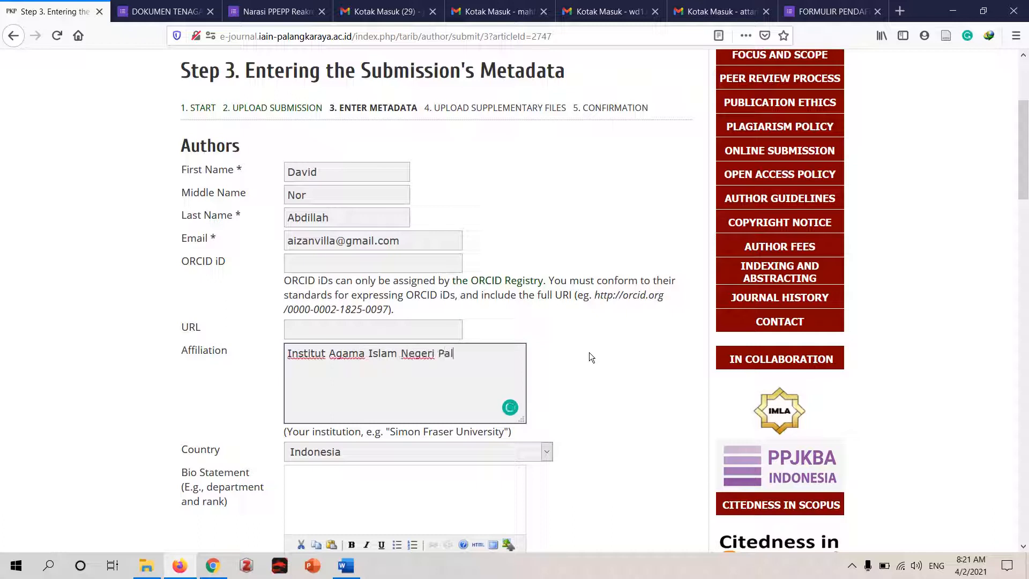
text(angka Raya)
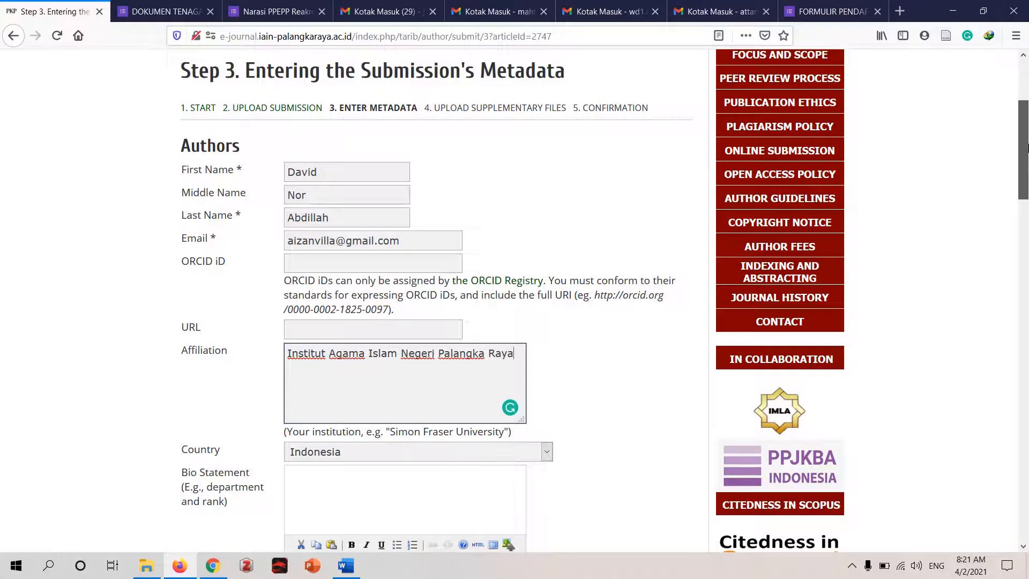
- Check the article's author line in Word for a second author, and add another author entry to the submission in Firefox
drag(1025, 148, 1025, 206)
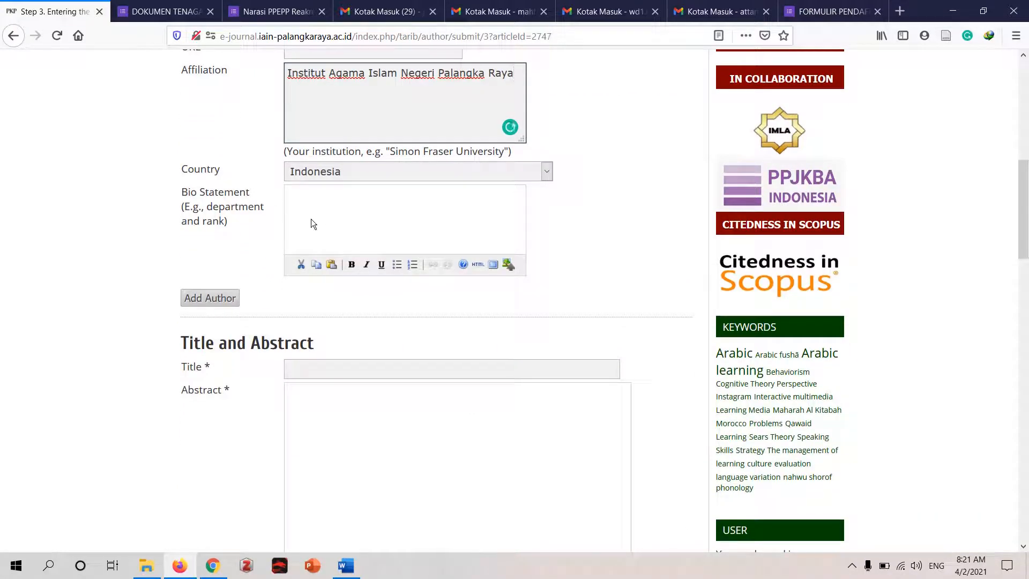
drag(1025, 187, 1025, 131)
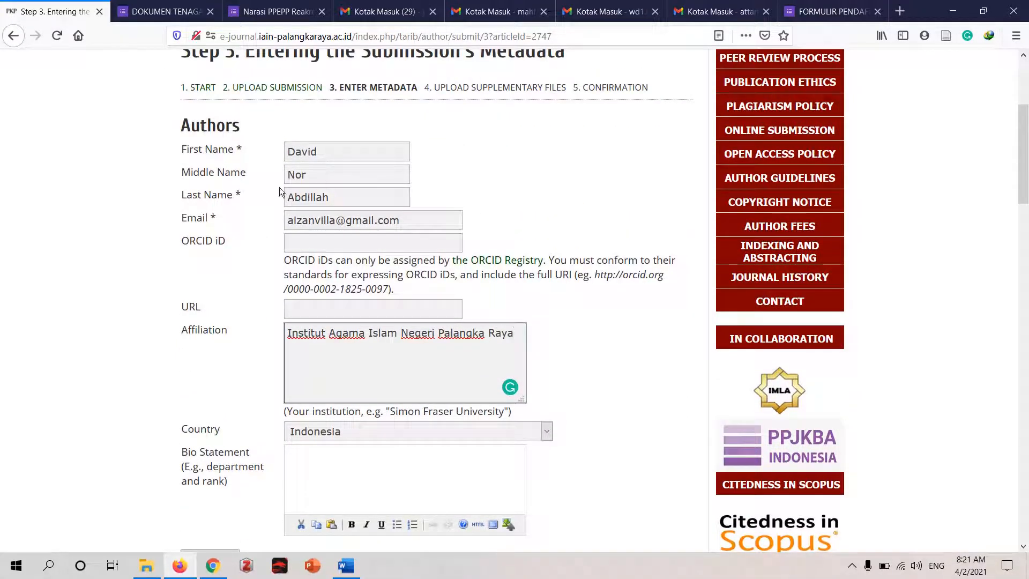
scroll(921, 165, down, 3)
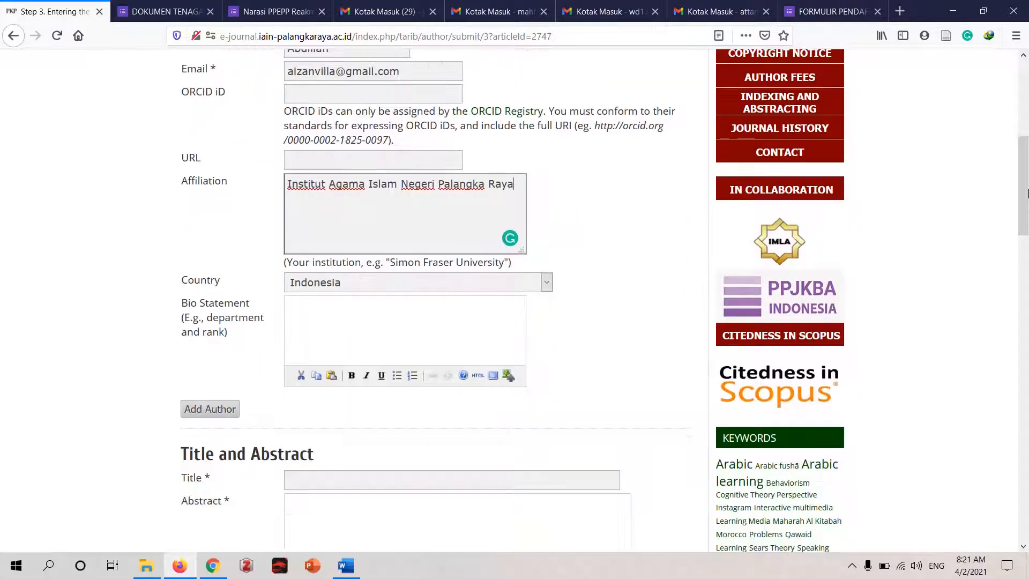
click(360, 568)
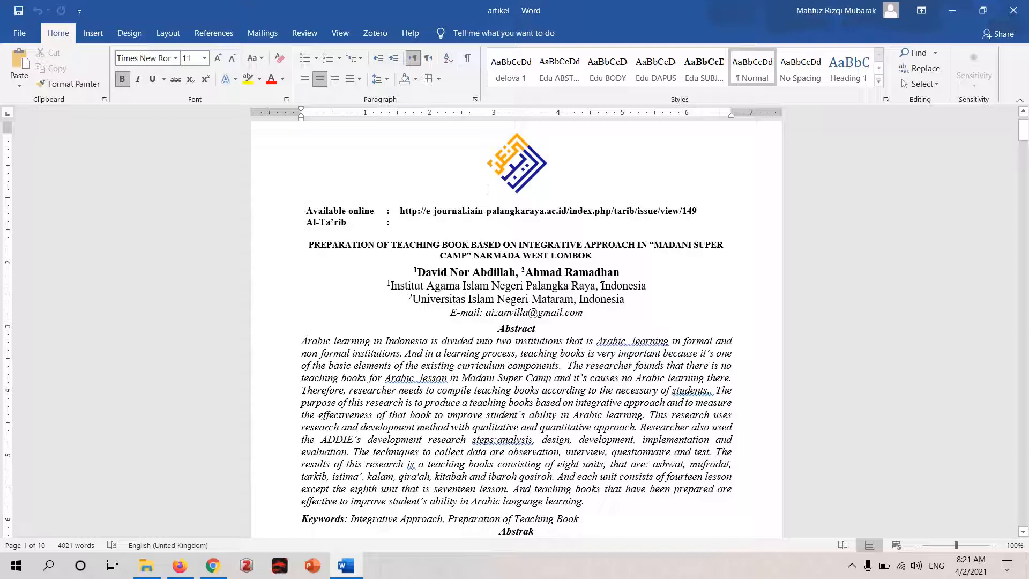
click(952, 11)
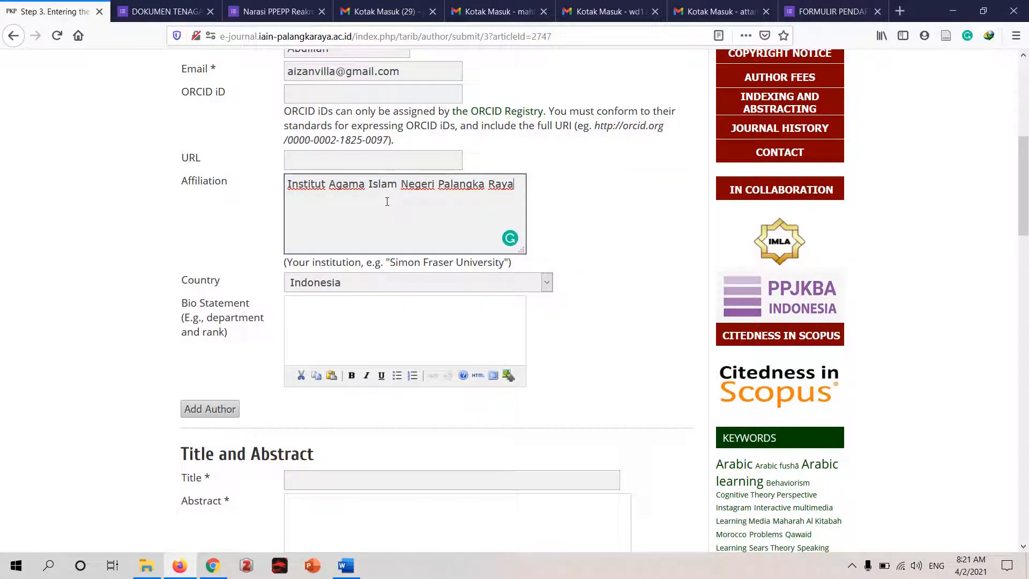
mouse_move(1024, 191)
mouse_down()
mouse_move(1026, 158)
mouse_move(1026, 173)
mouse_up()
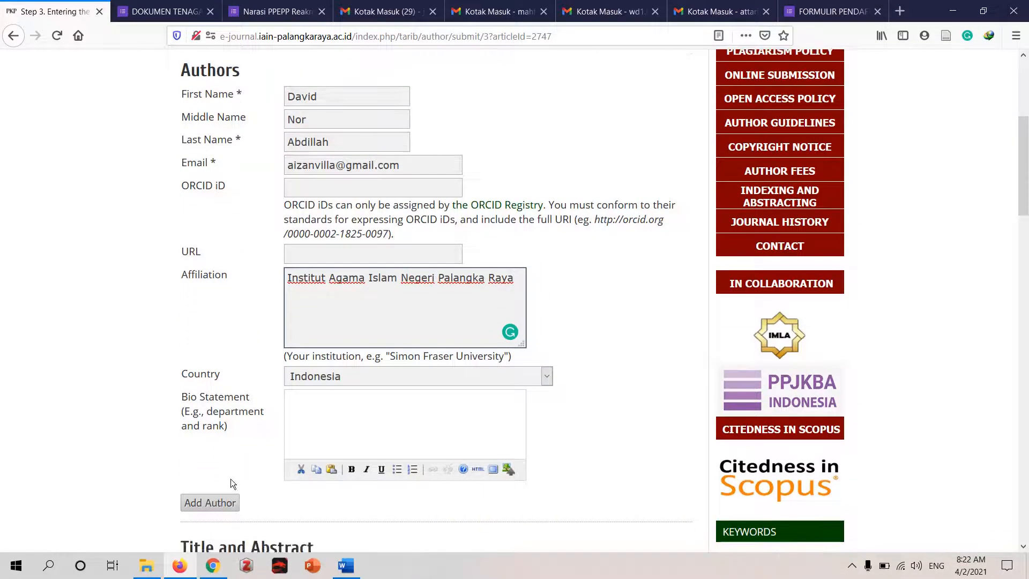
click(209, 505)
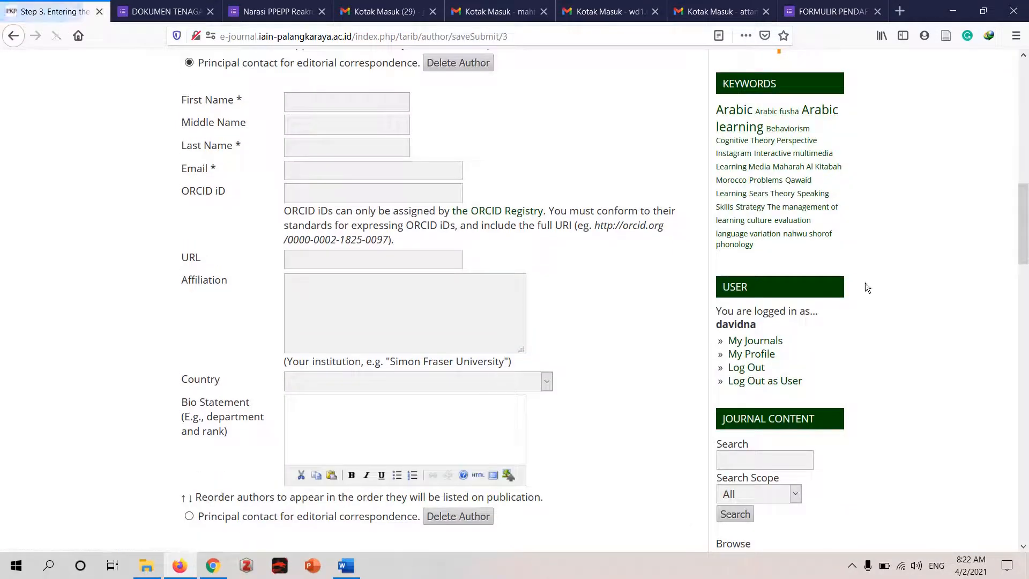
- Enter the second author's first and last name as given in the Word article, leaving the middle name empty
drag(1025, 254, 1025, 204)
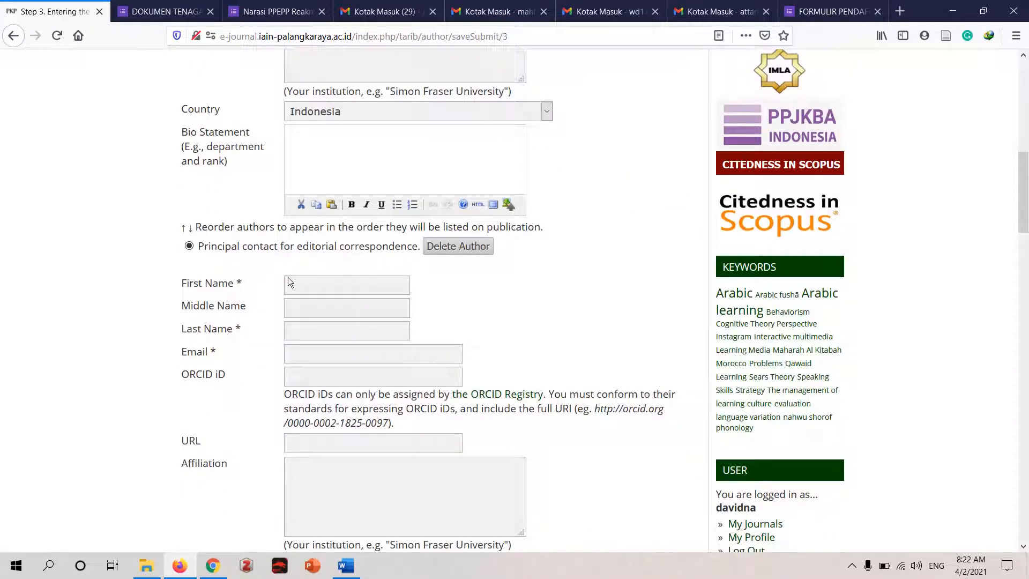
click(319, 279)
mouse_move(345, 565)
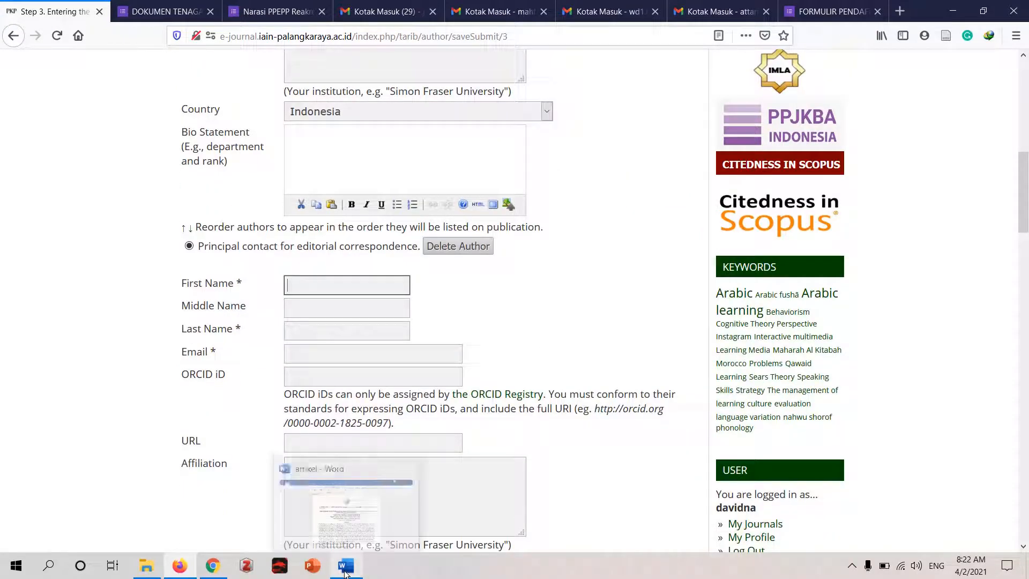
click(359, 500)
key(alt+Tab)
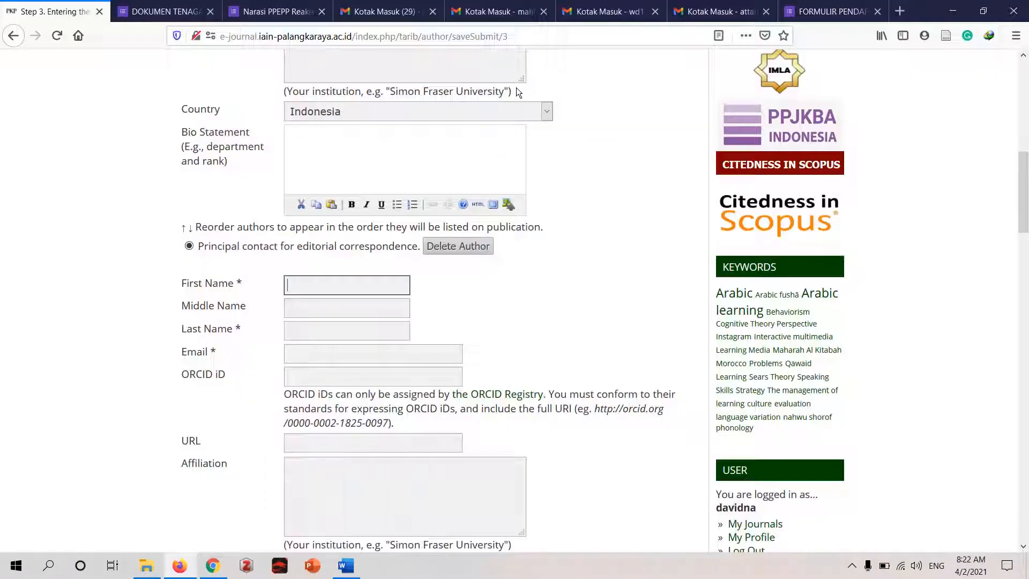
key(Tab)
key(Tab)
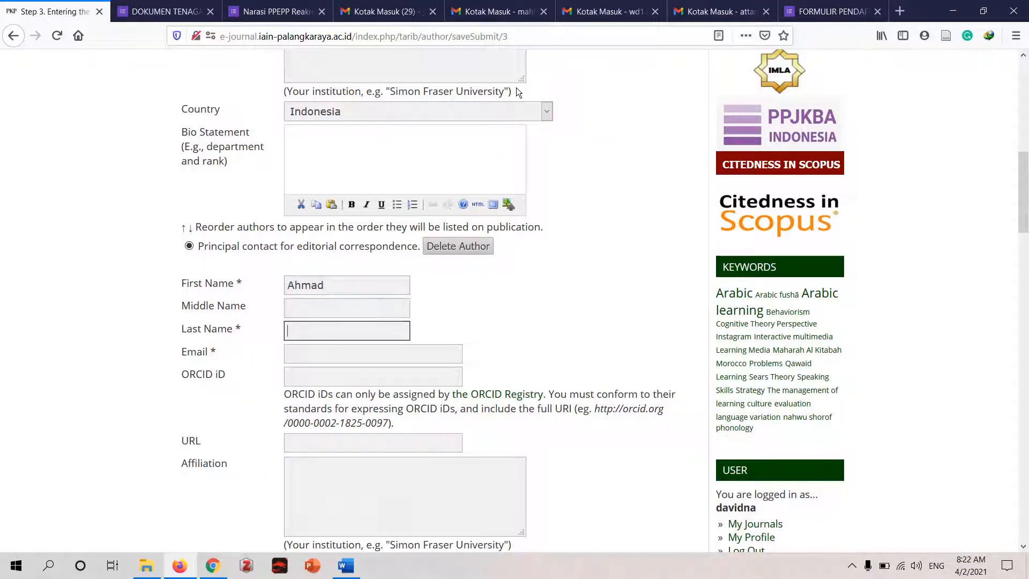
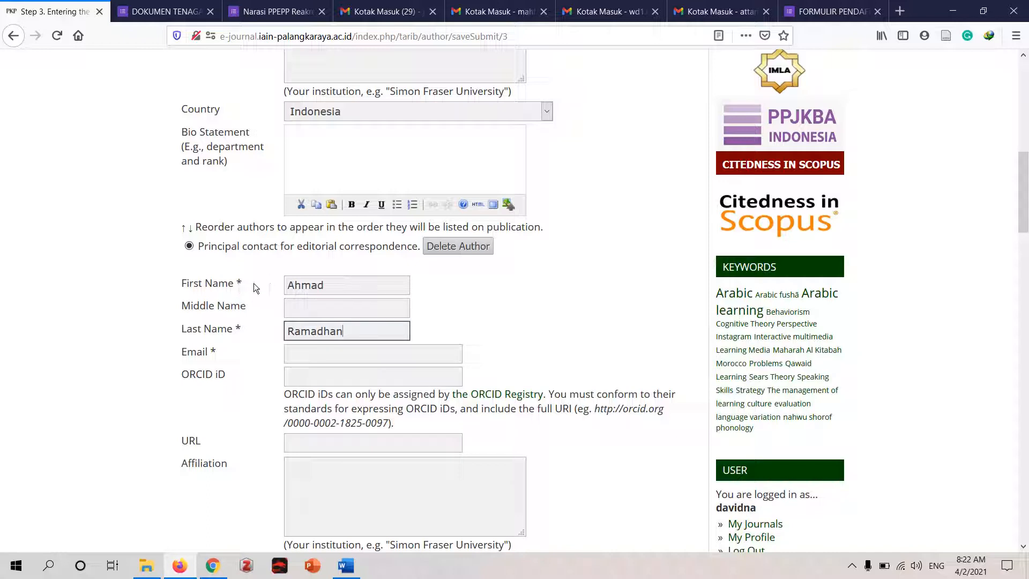
- Fill in the second author's e-mail address
click(324, 354)
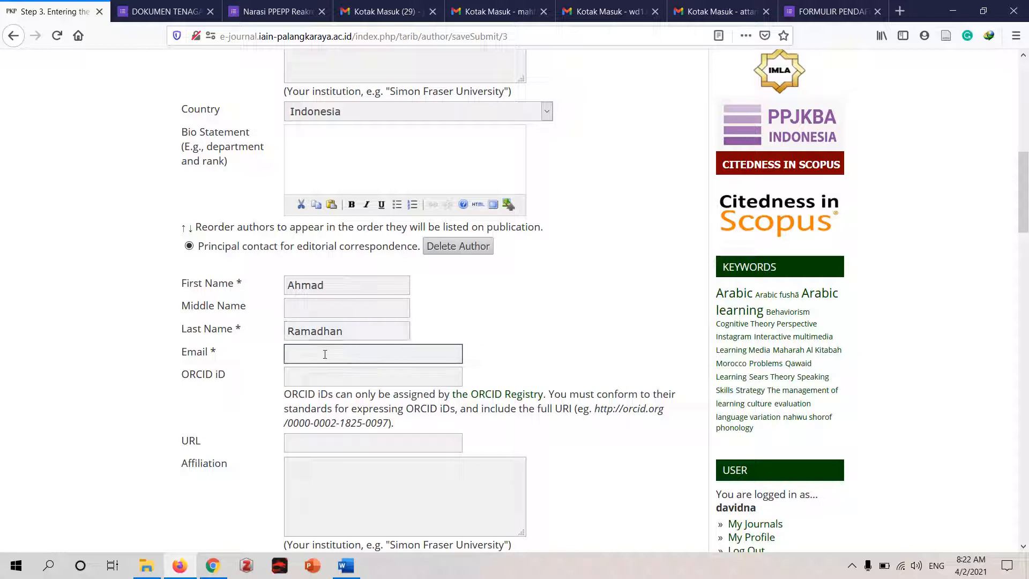
- Copy "Universitas Islam Negeri Mataram" from the Word article into the second author's affiliation, removing the leading superscript number 2
click(320, 500)
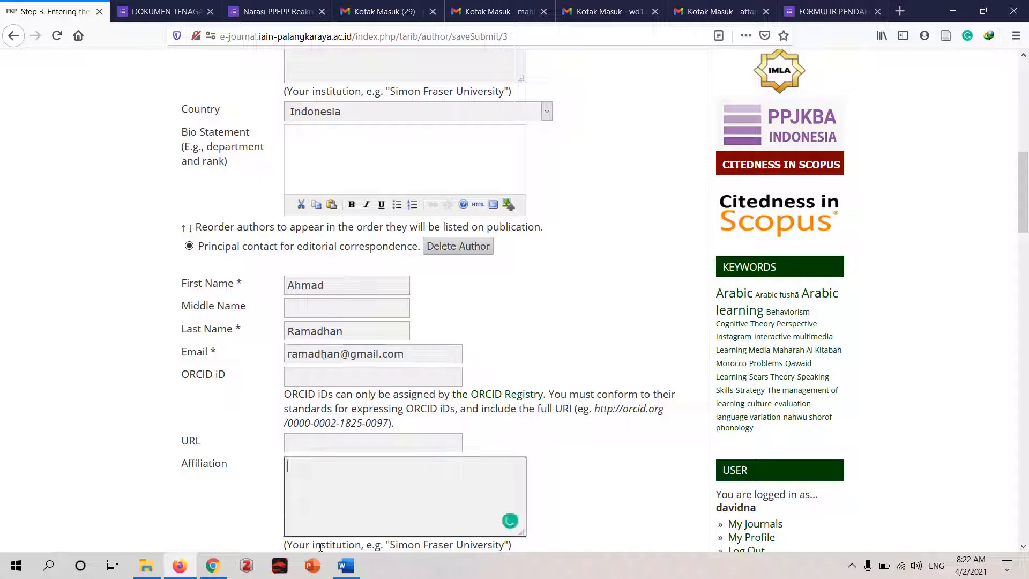
mouse_move(346, 566)
click(370, 536)
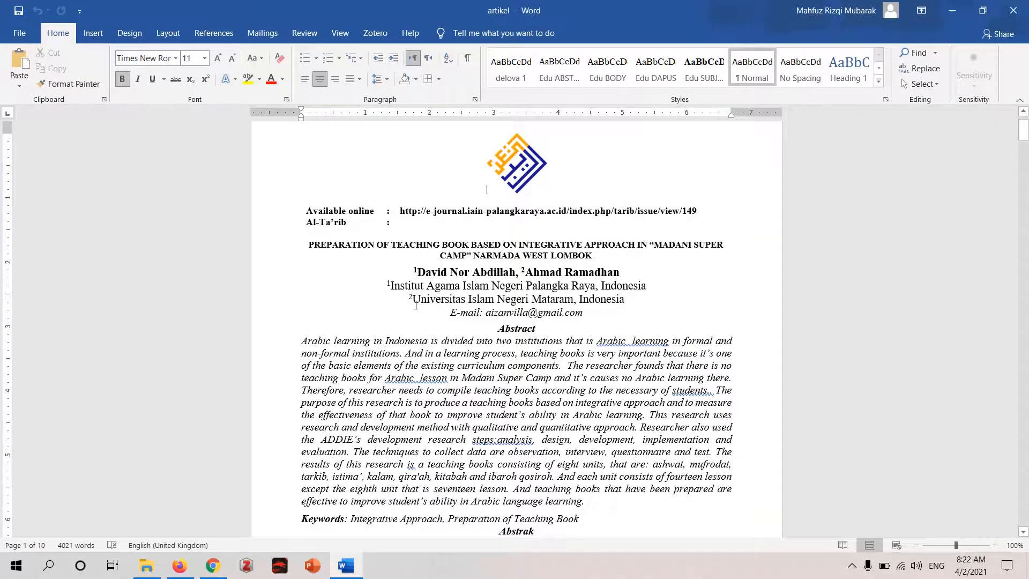
drag(409, 300, 574, 300)
key(ctrl+c)
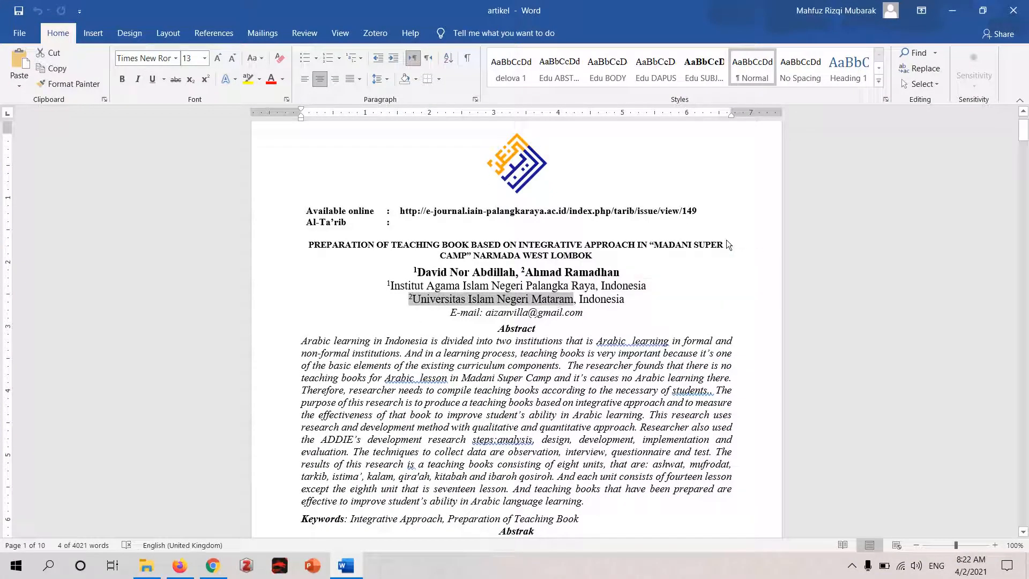
click(952, 11)
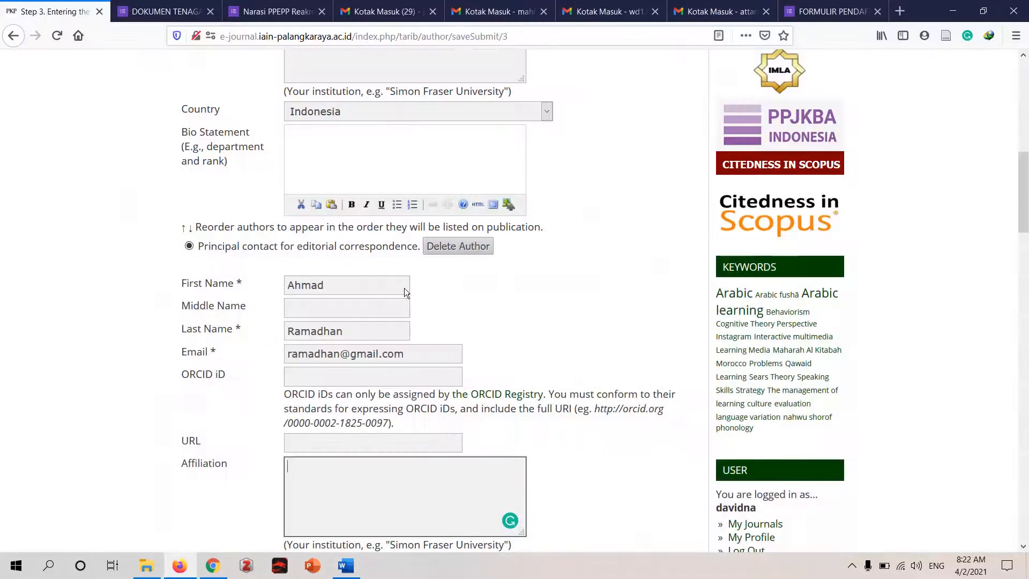
key(ctrl+v)
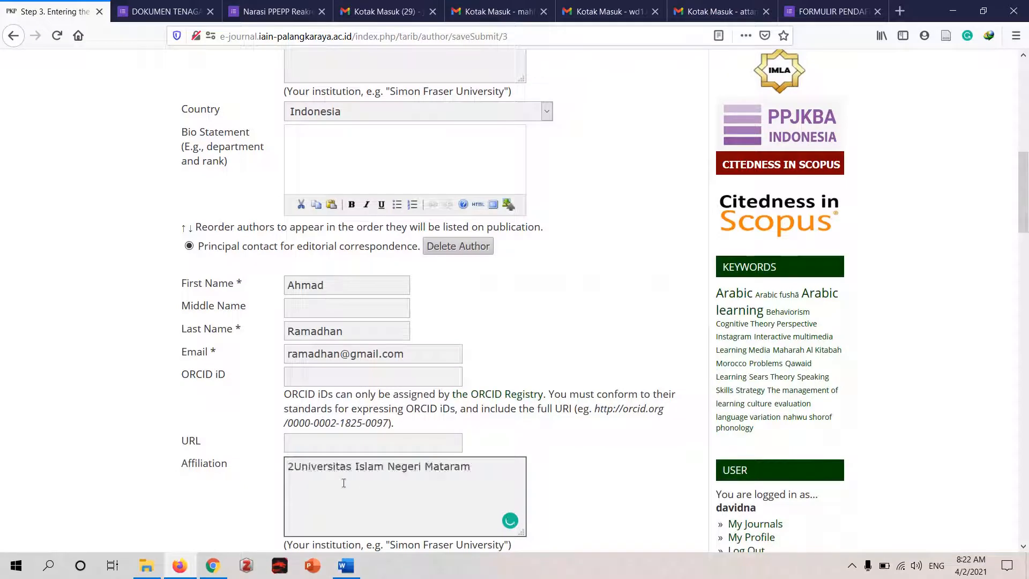
click(294, 471)
key(BackSpace)
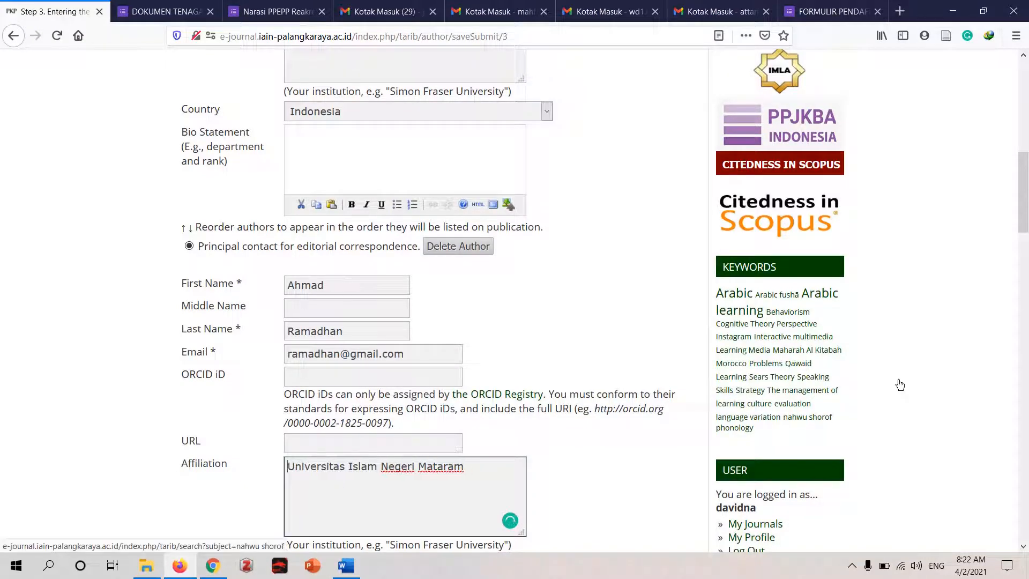
click(332, 439)
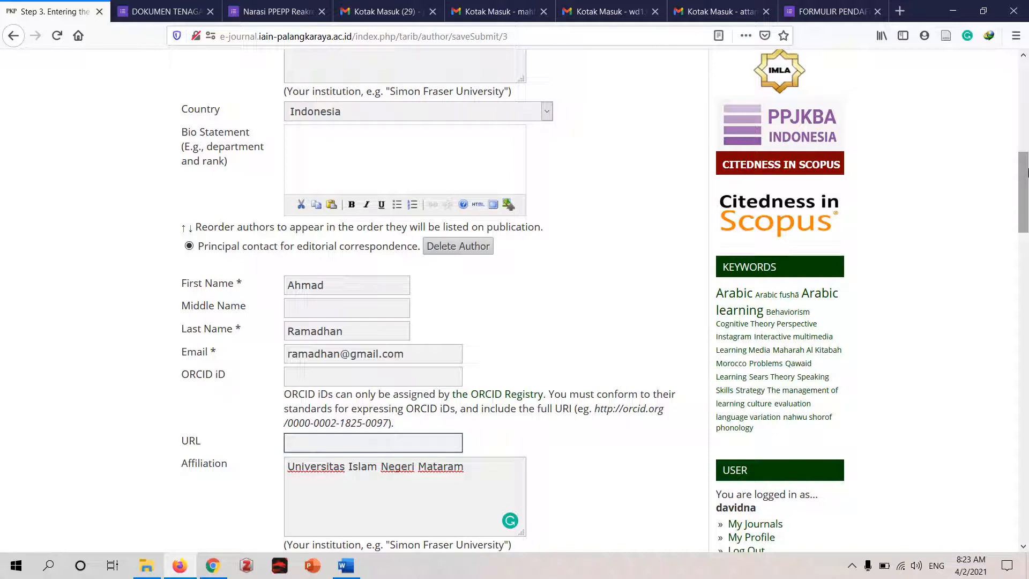
- Set the second author's country to Indonesia
drag(1026, 172, 1026, 223)
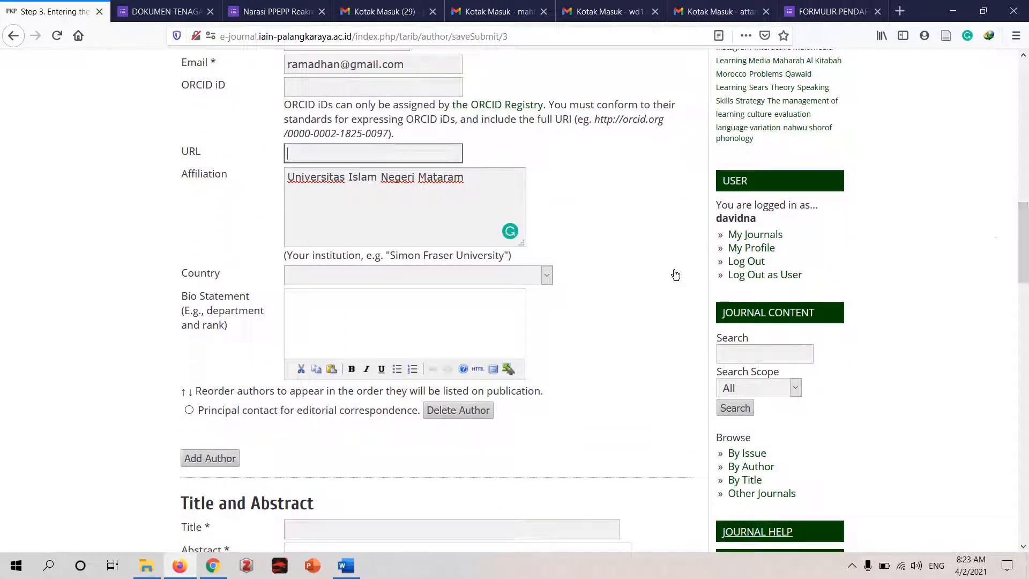
click(537, 283)
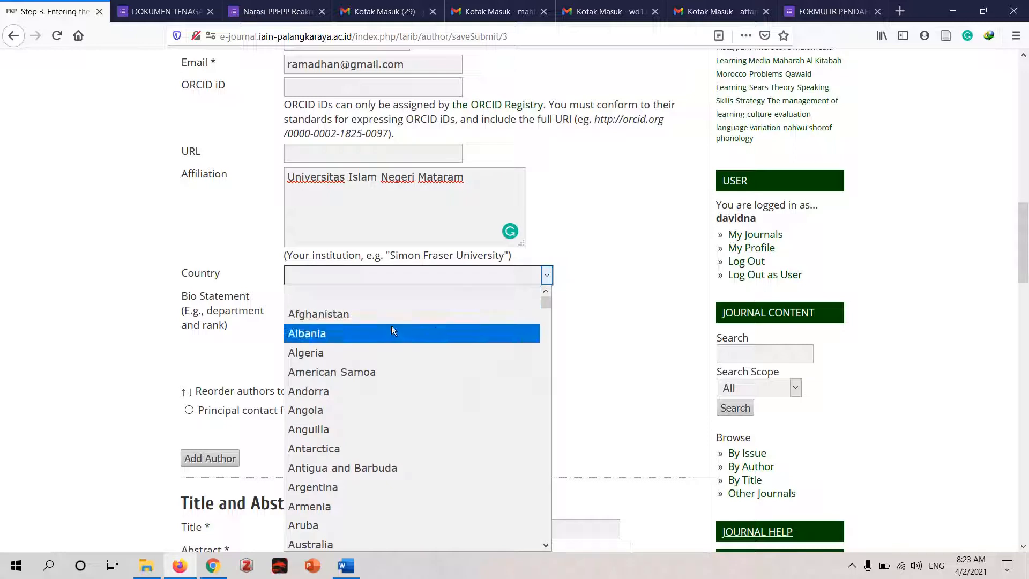
key(i)
key(n)
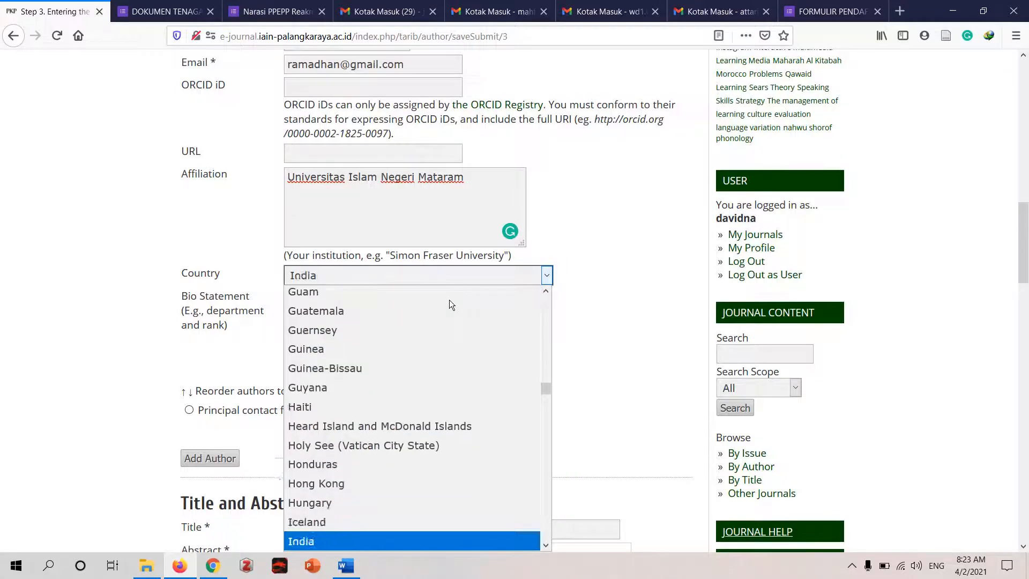
key(d)
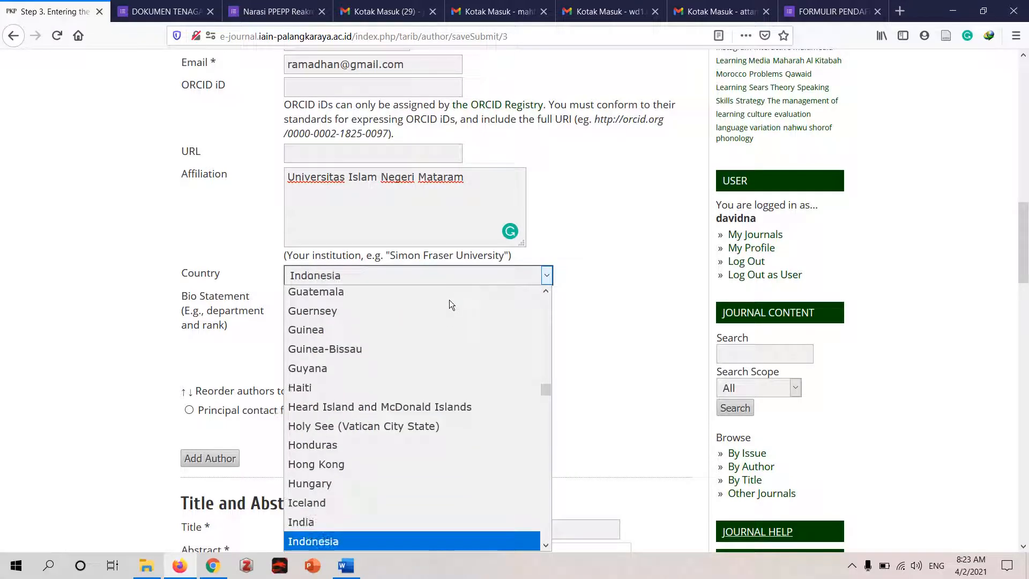
click(364, 533)
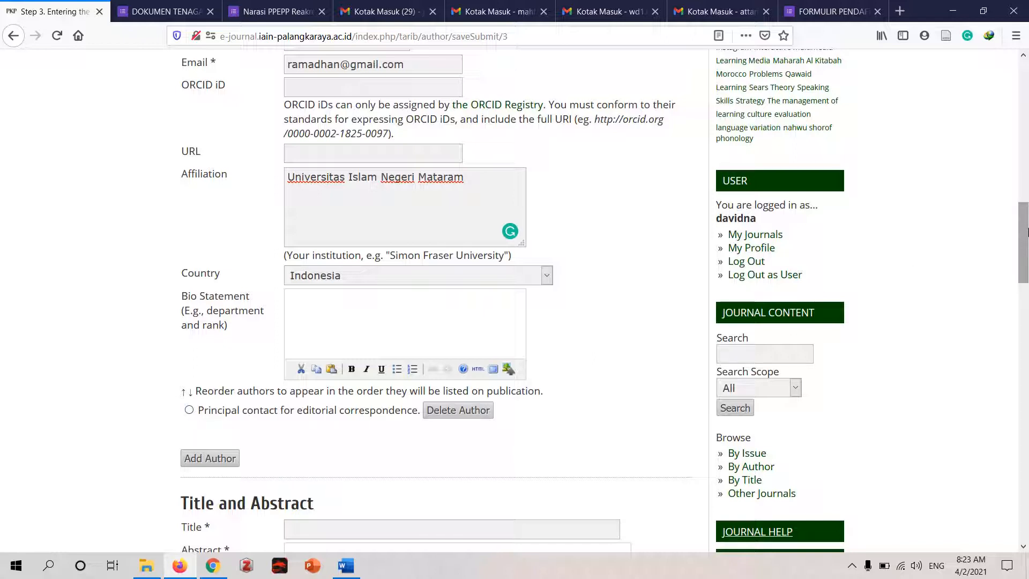
- Try the second author as principal contact for editorial correspondence, and reselect the first author
mouse_move(1027, 231)
mouse_down()
mouse_move(1027, 247)
mouse_move(1027, 158)
mouse_move(1027, 231)
mouse_move(1027, 212)
mouse_up()
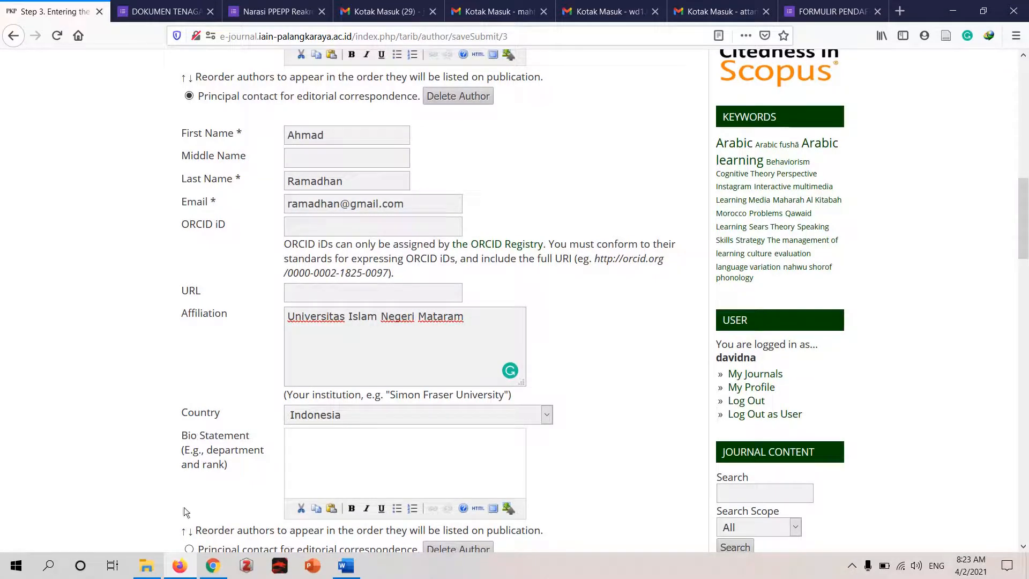
click(189, 548)
click(190, 98)
- Copy the title 'PREPARATION OF TEACHING BOOK BASED ON INTEGRATIVE APPROACH IN “MADANI SUPER CAMP” NARMADA WEST LOMBOK' from the Word article into the submission's title
drag(1025, 226, 1020, 298)
click(455, 262)
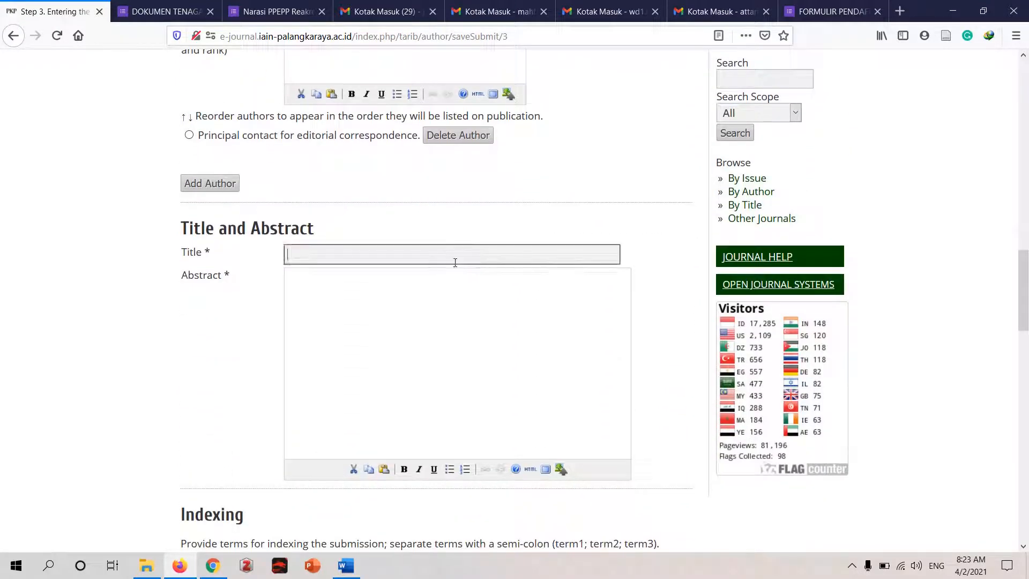
click(346, 566)
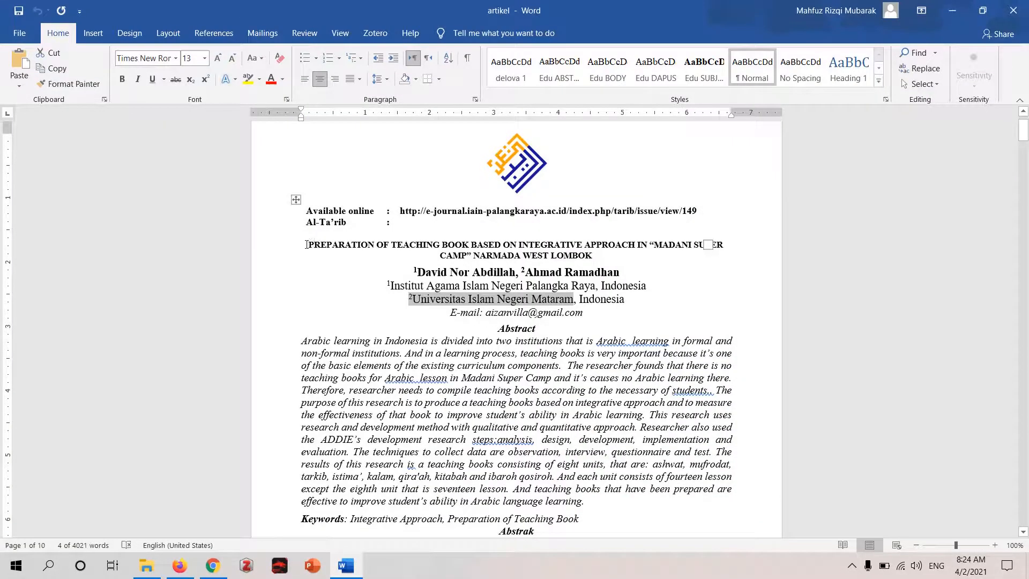
drag(313, 243, 617, 258)
key(ctrl+c)
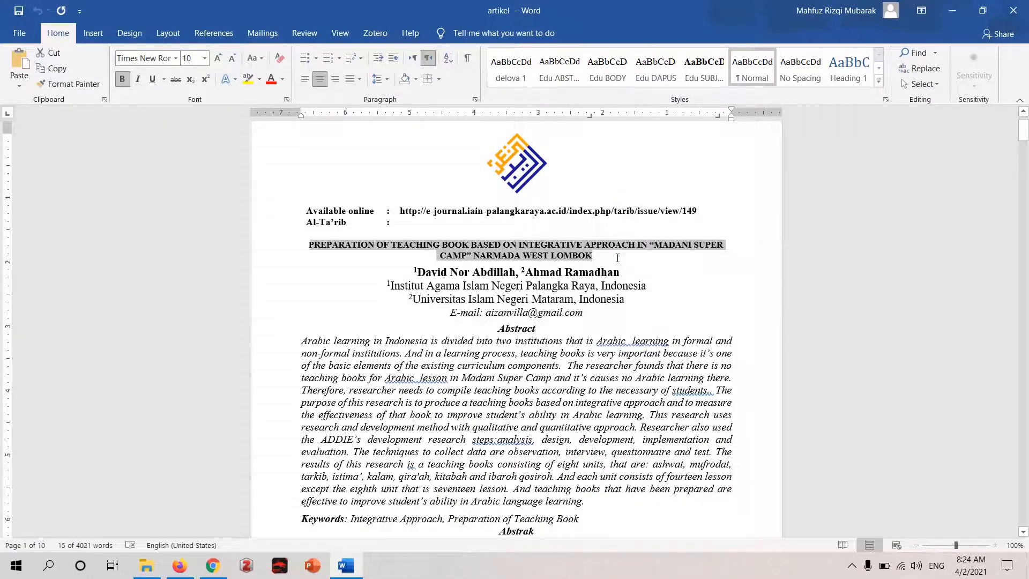
click(952, 10)
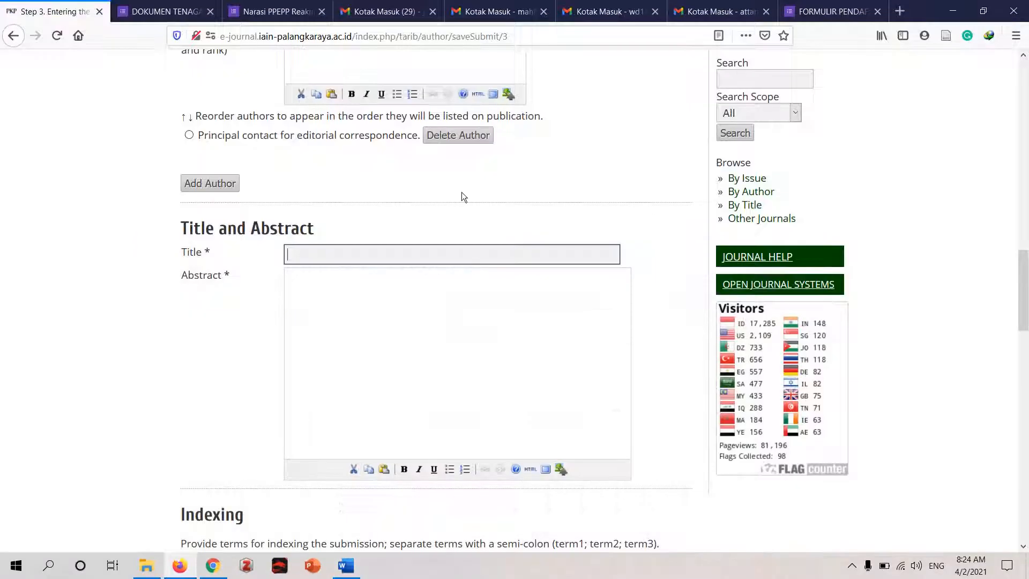
click(355, 250)
key(ctrl+v)
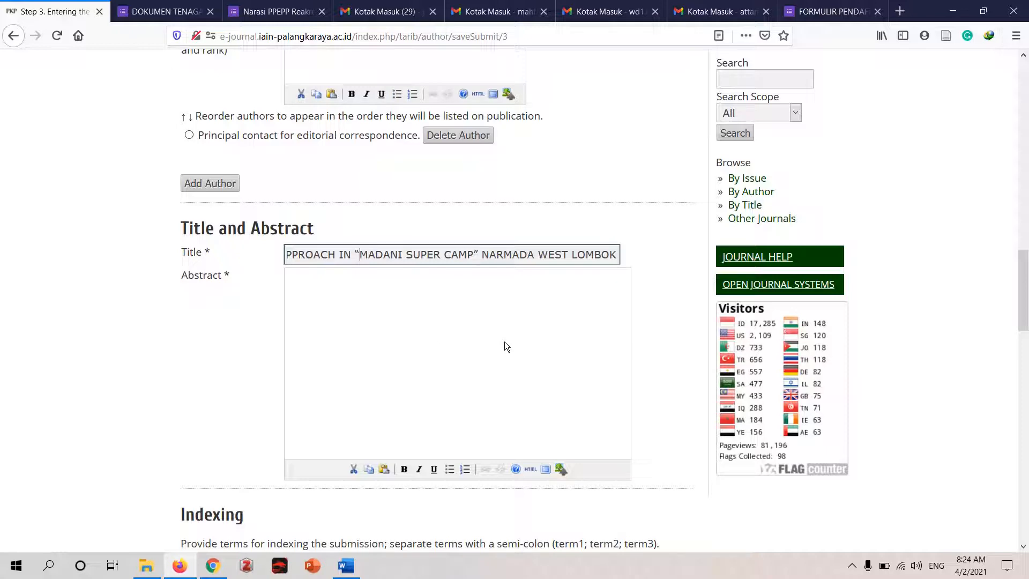
- Copy the full English abstract paragraph from the Word article into the submission's abstract in Firefox
click(435, 342)
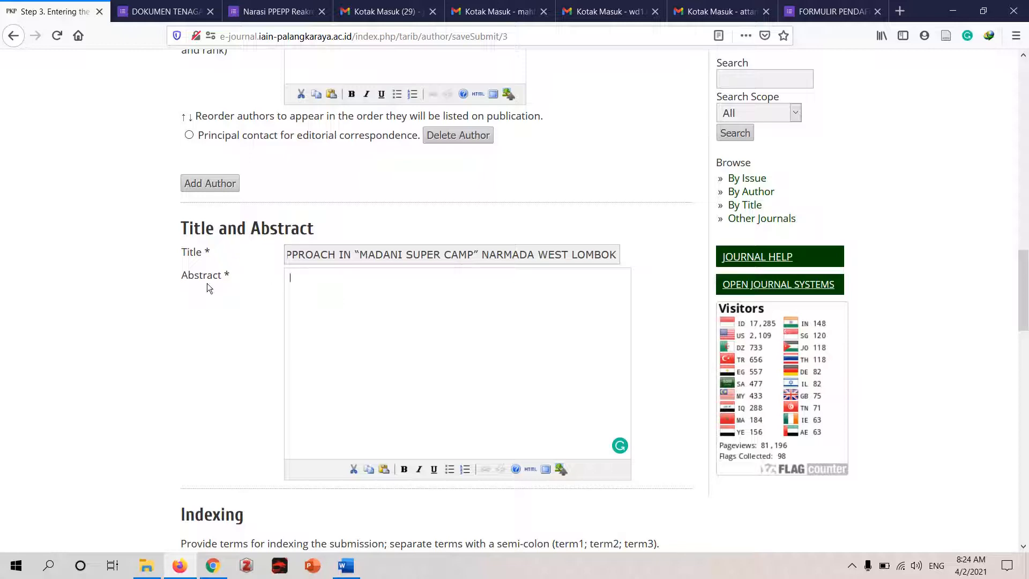
click(345, 566)
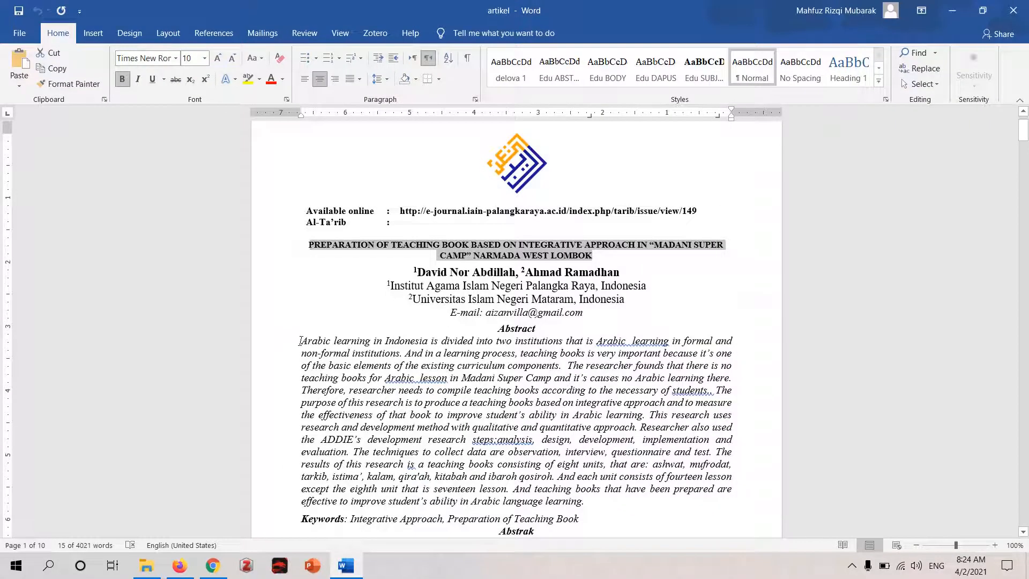
drag(299, 341, 585, 502)
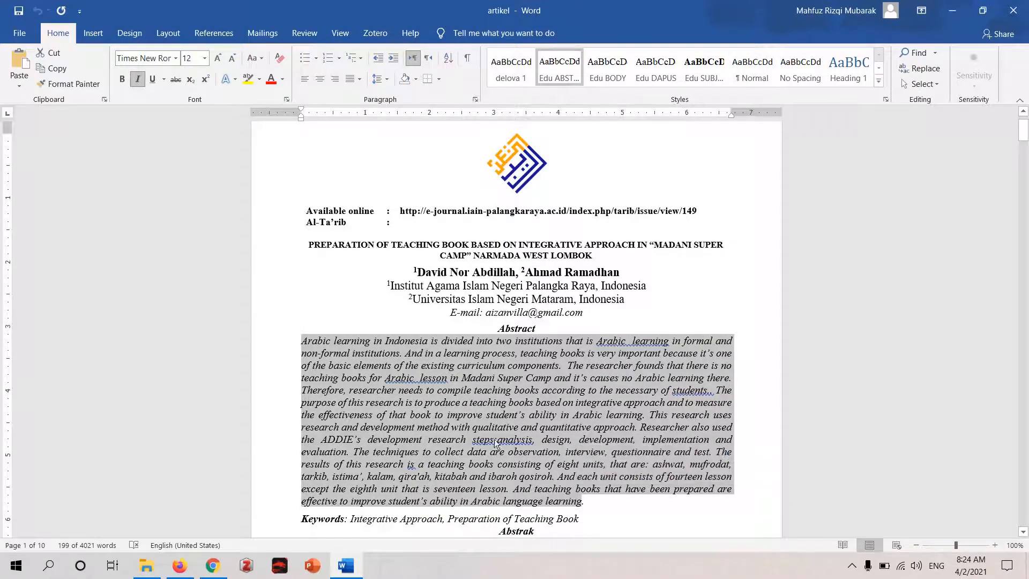
click(179, 566)
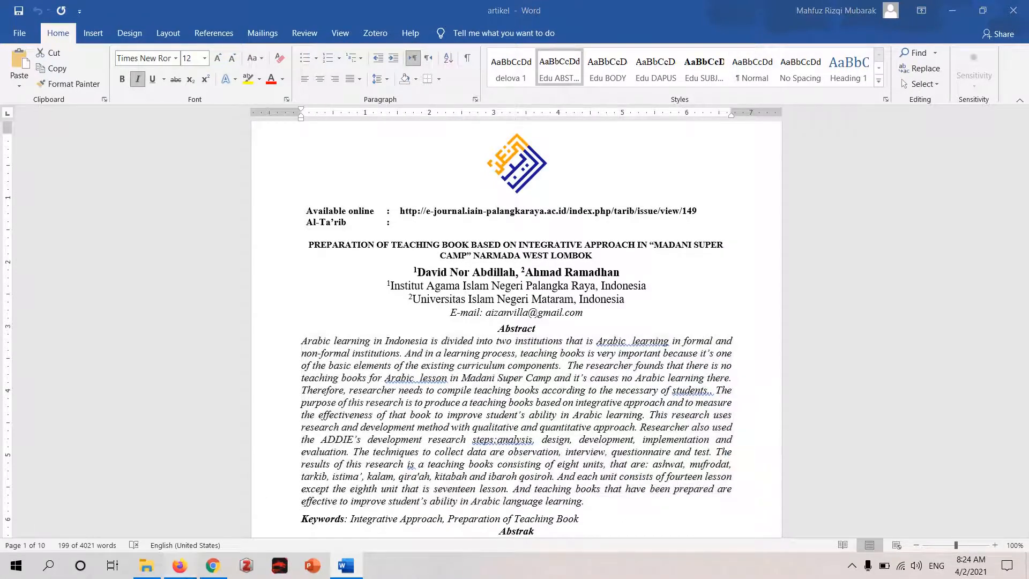
key(ctrl+v)
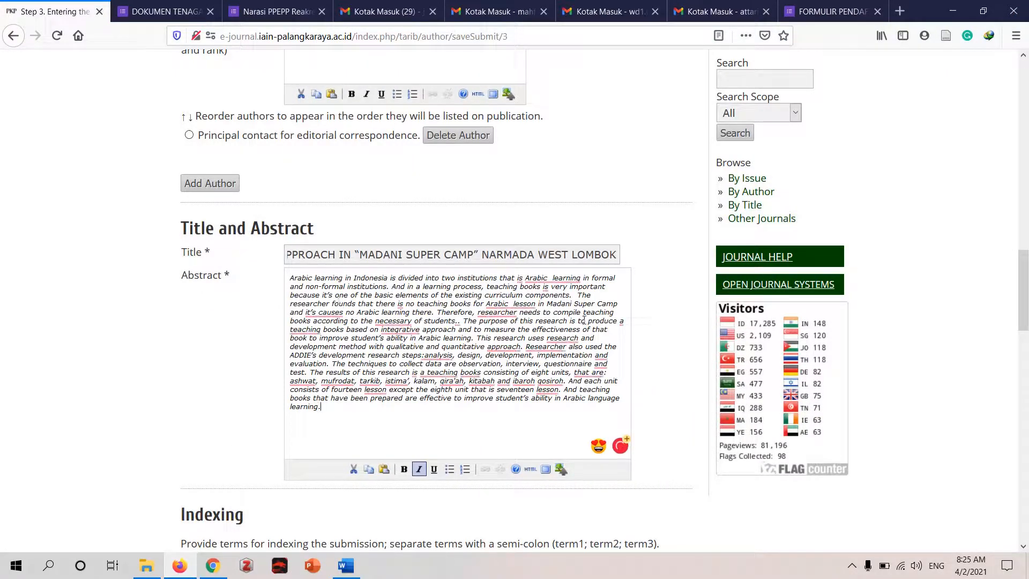
- Copy the keywords "Integrative Approach, Preparation of Teaching Book" from the Word article into the submission's indexing keywords
scroll(539, 312, down, 5)
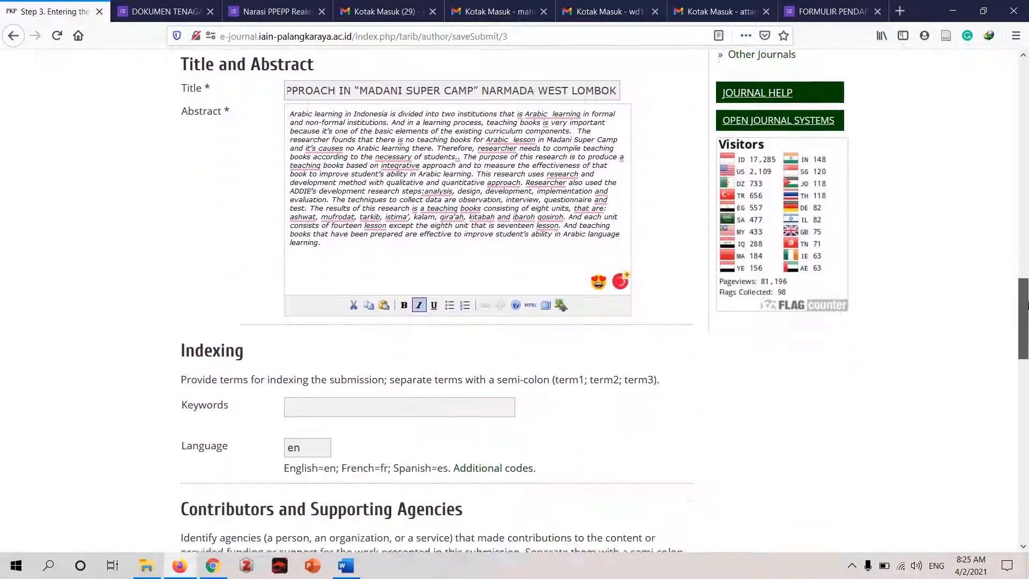
click(398, 319)
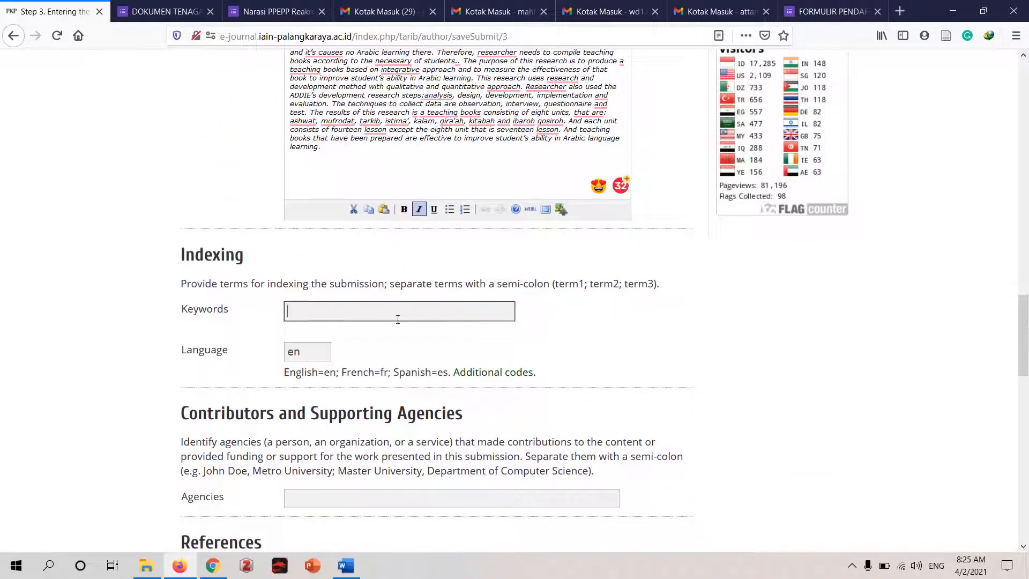
click(345, 566)
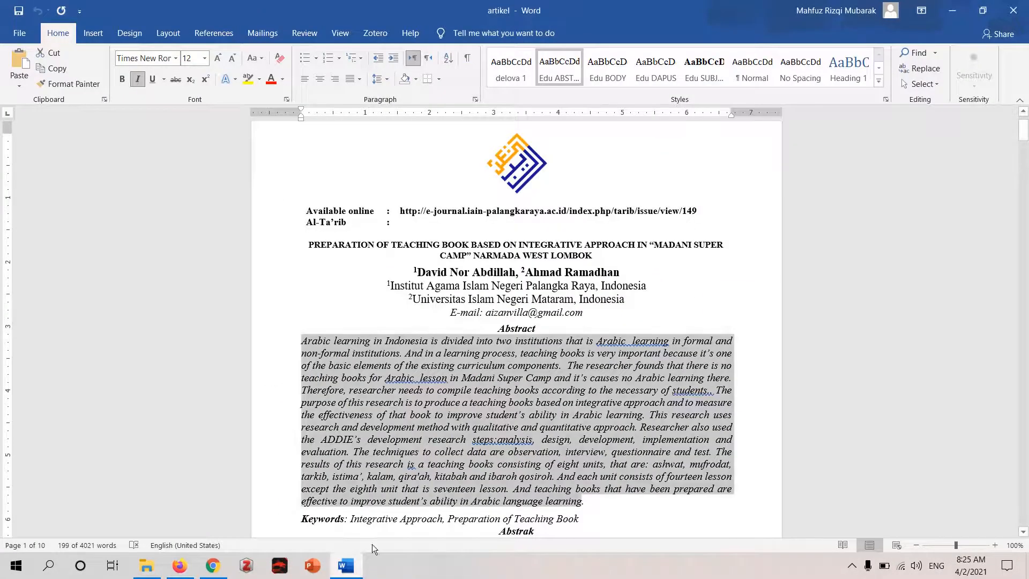
drag(352, 518, 574, 517)
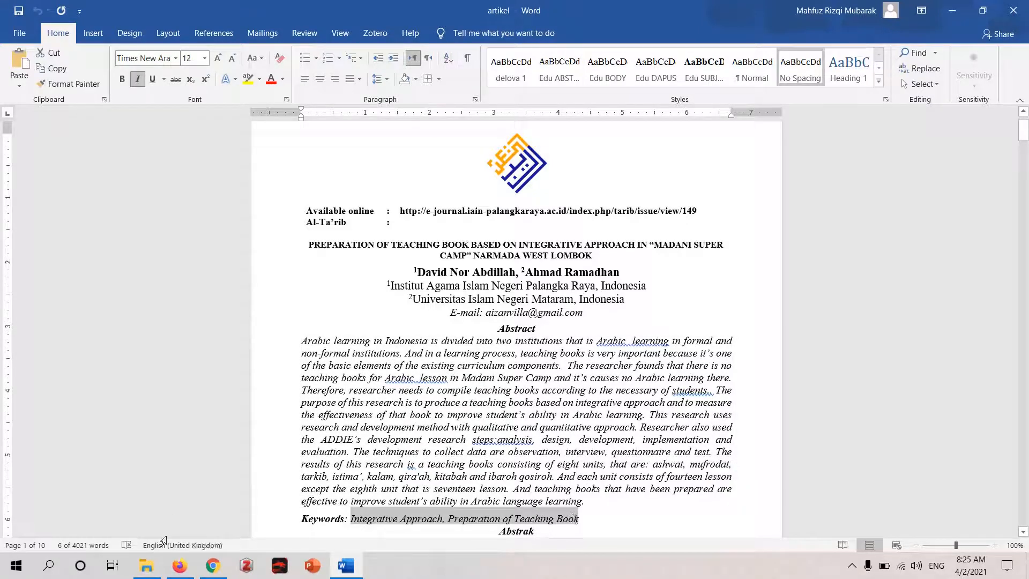
click(180, 565)
key(ctrl+v)
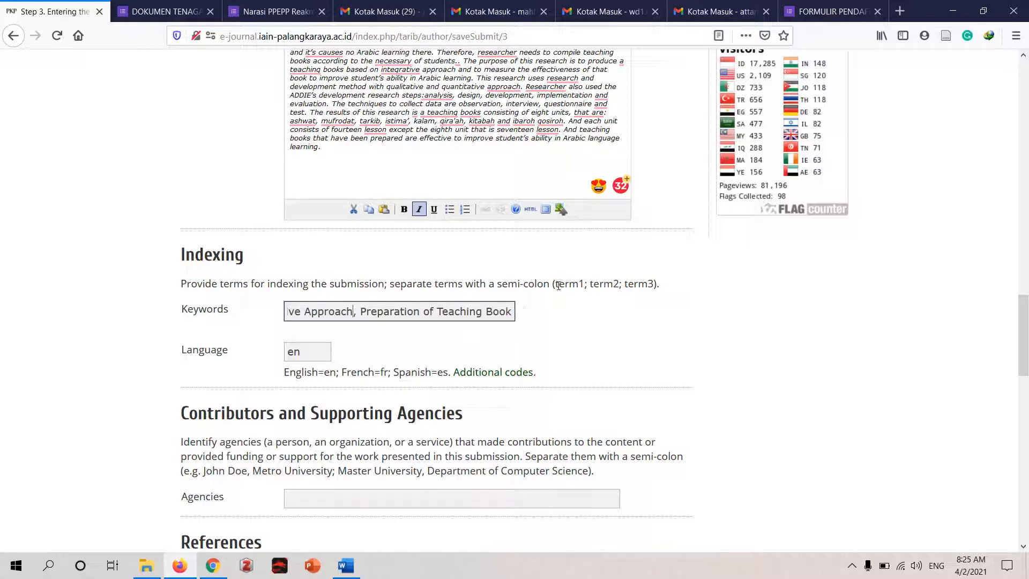
- Replace the comma between the two pasted keywords with a semi-colon, following the form's indexing format
drag(555, 285, 653, 285)
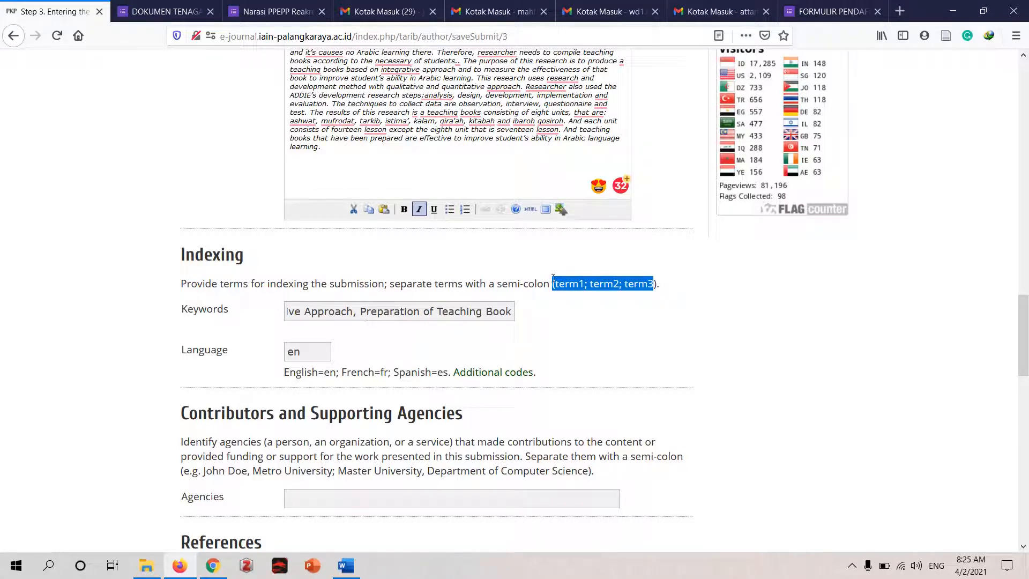
click(360, 314)
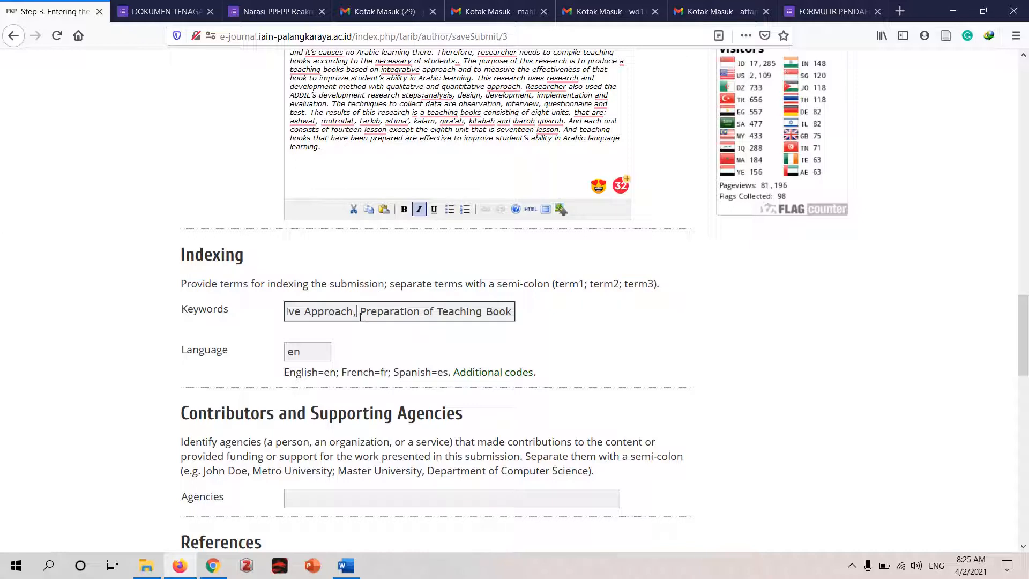
key(BackSpace)
text(;)
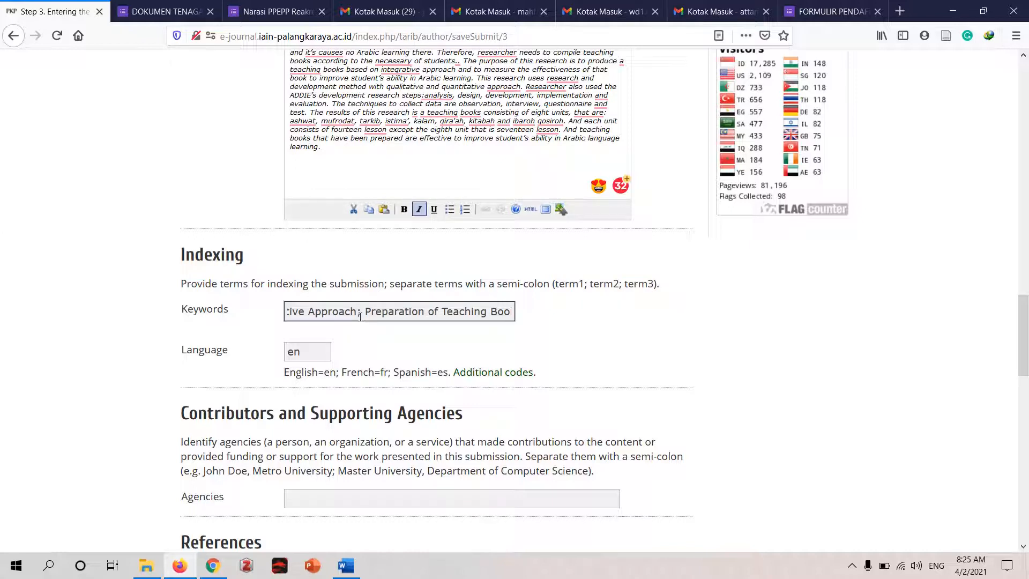
key(End)
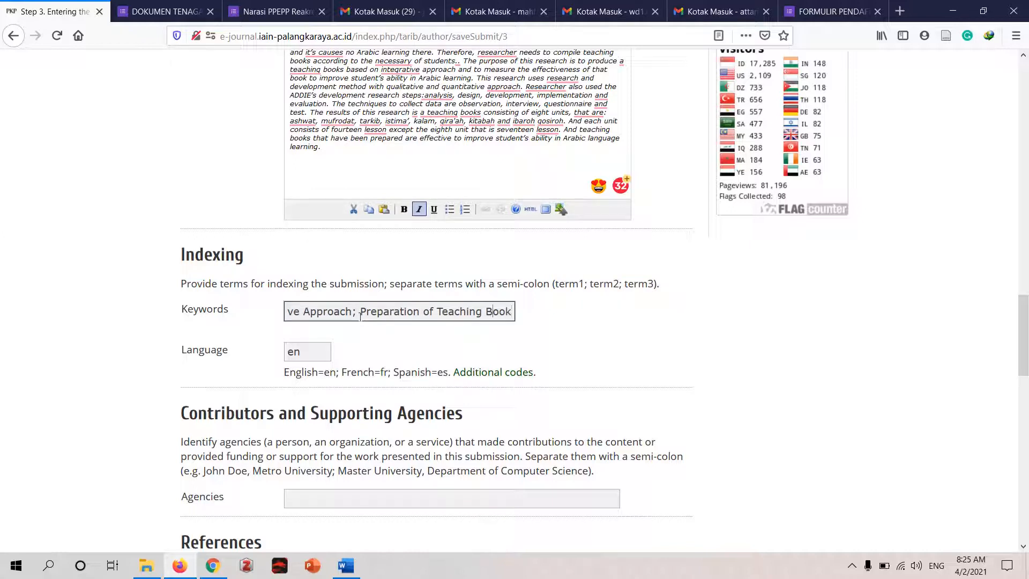
key(Home)
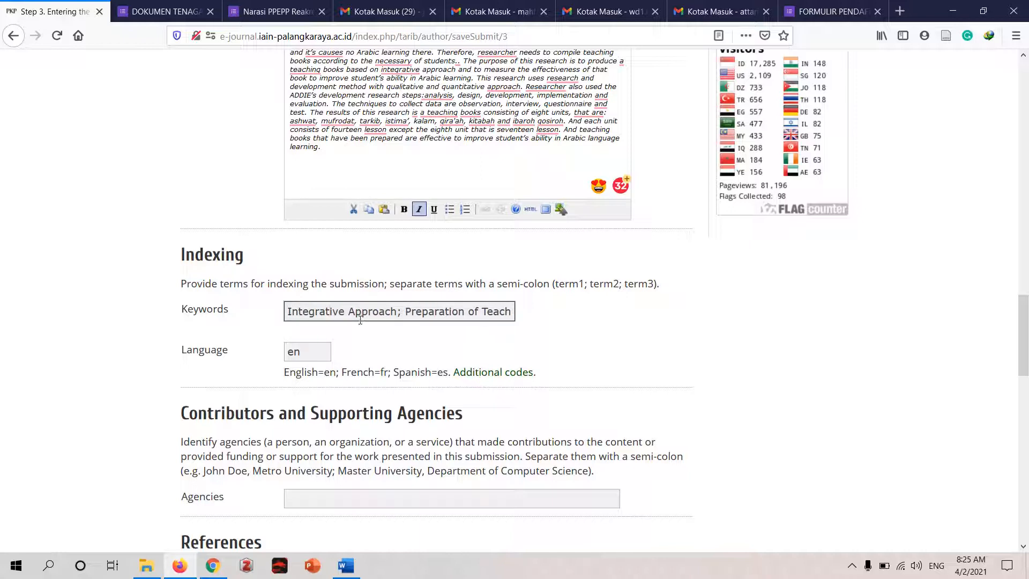
- Check the language of the article's body text in Word, and set the submission's language code to ar in Firefox
click(315, 354)
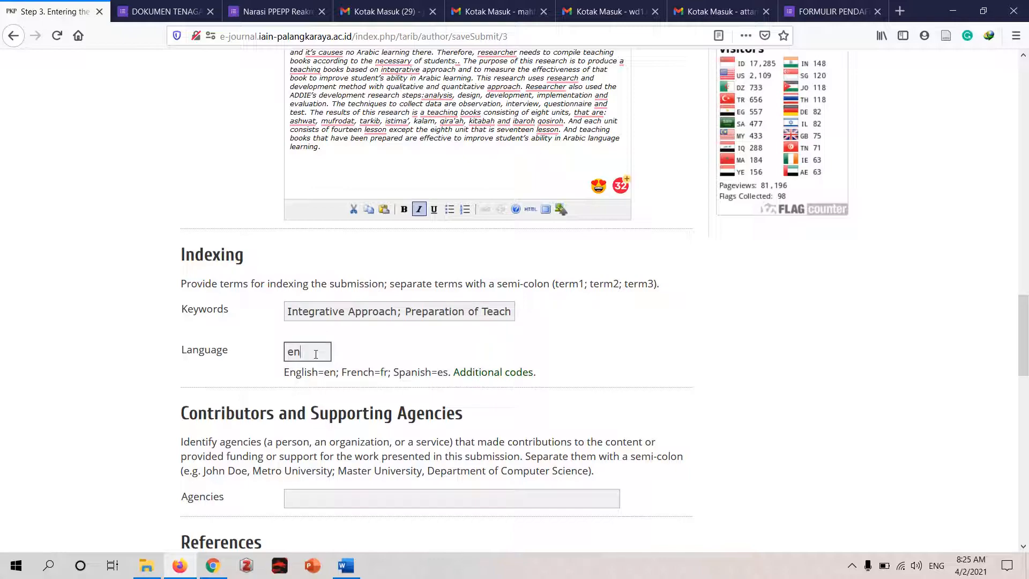
click(957, 14)
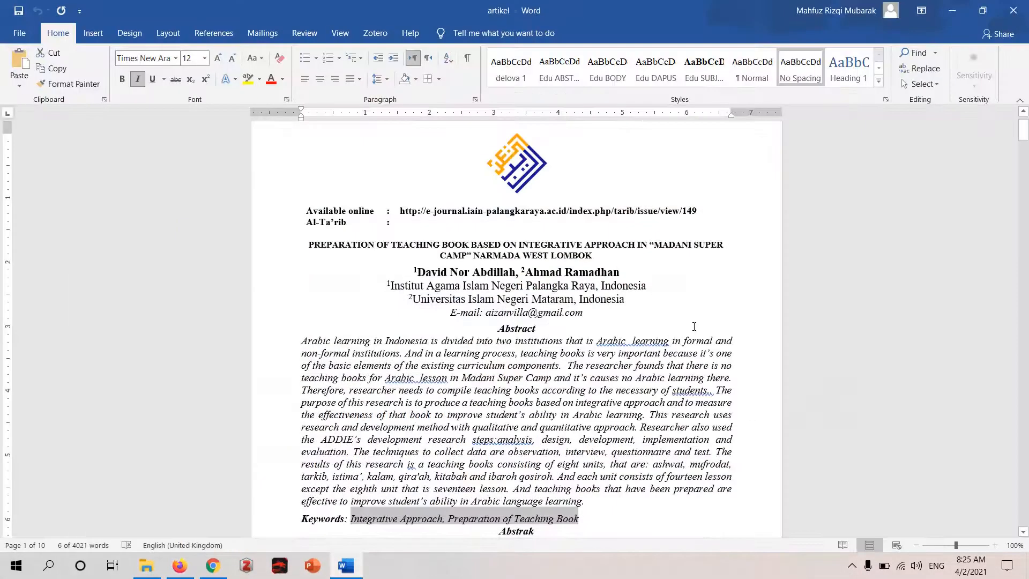
mouse_move(1026, 131)
mouse_down()
mouse_move(1027, 165)
mouse_move(1028, 134)
mouse_up()
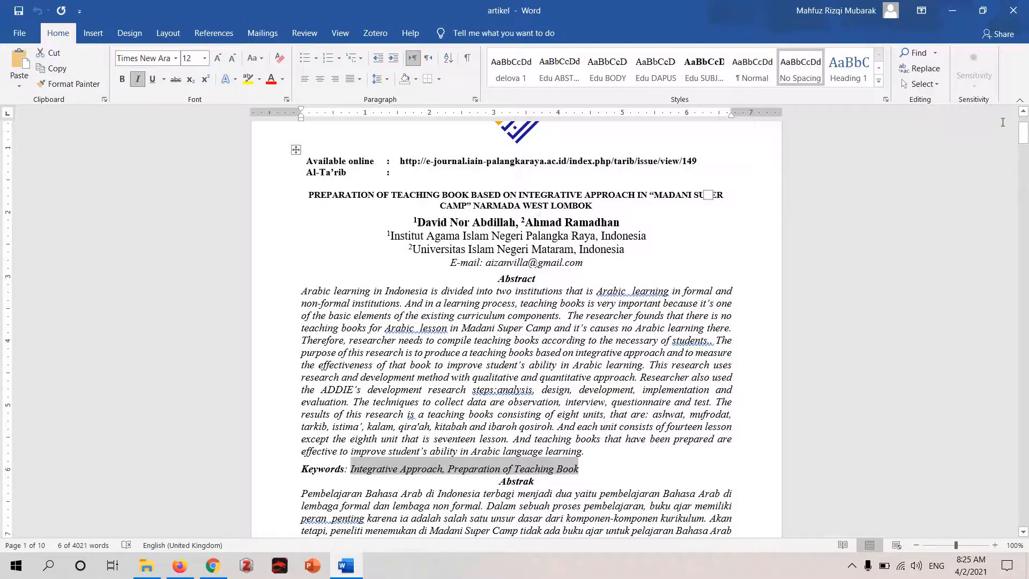
drag(1024, 132, 1024, 156)
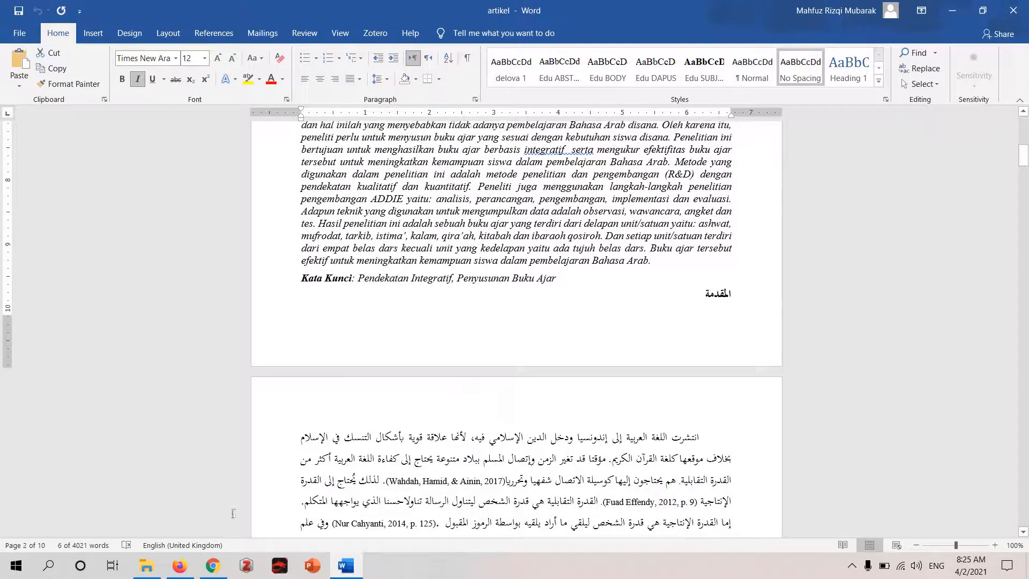
click(171, 565)
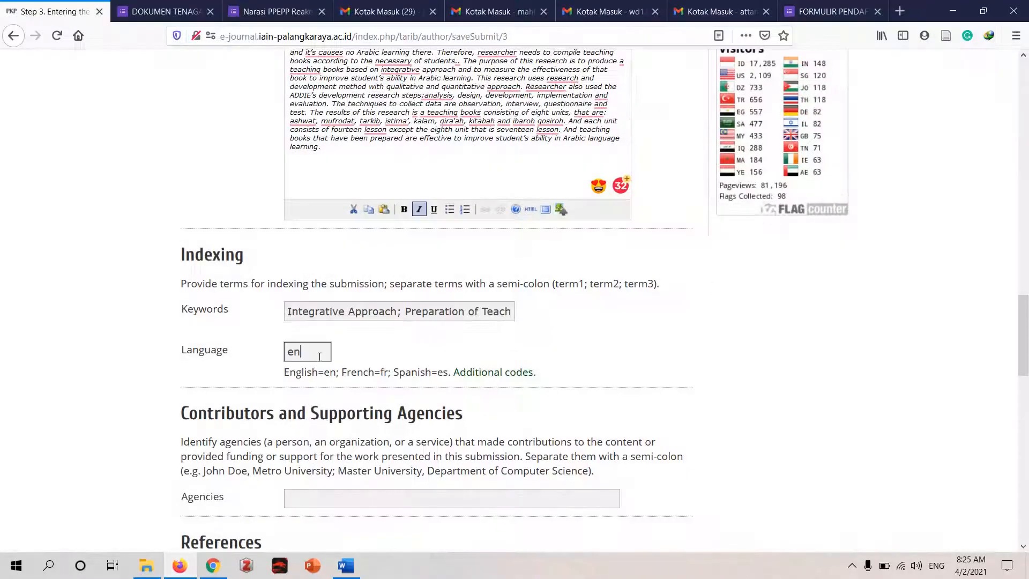
double_click(319, 357)
text(ar)
click(468, 343)
- Copy the full reference list from the end of the Word article into the submission's References in Firefox, leaving the supporting agencies blank
drag(1027, 330, 1027, 373)
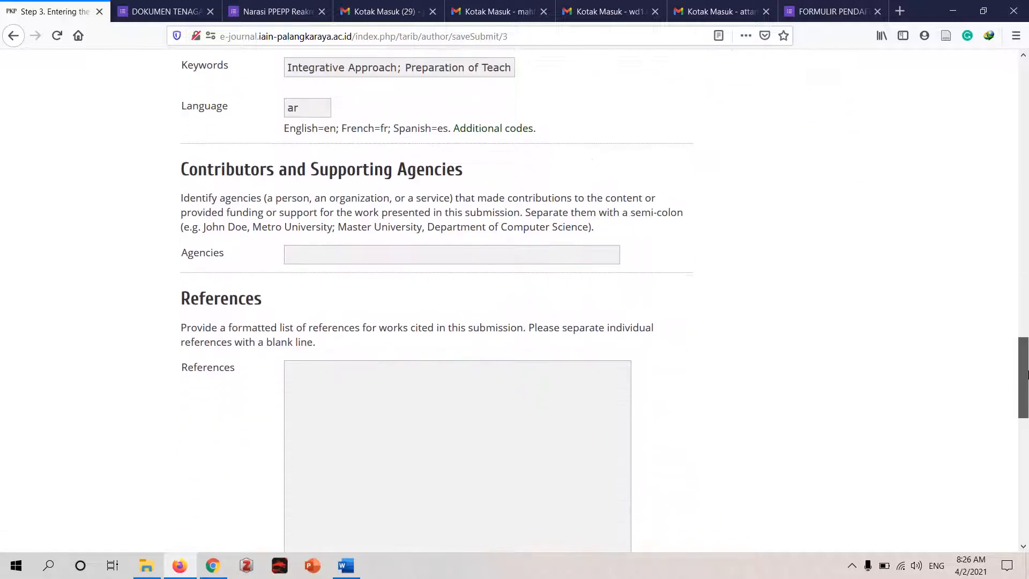
click(453, 258)
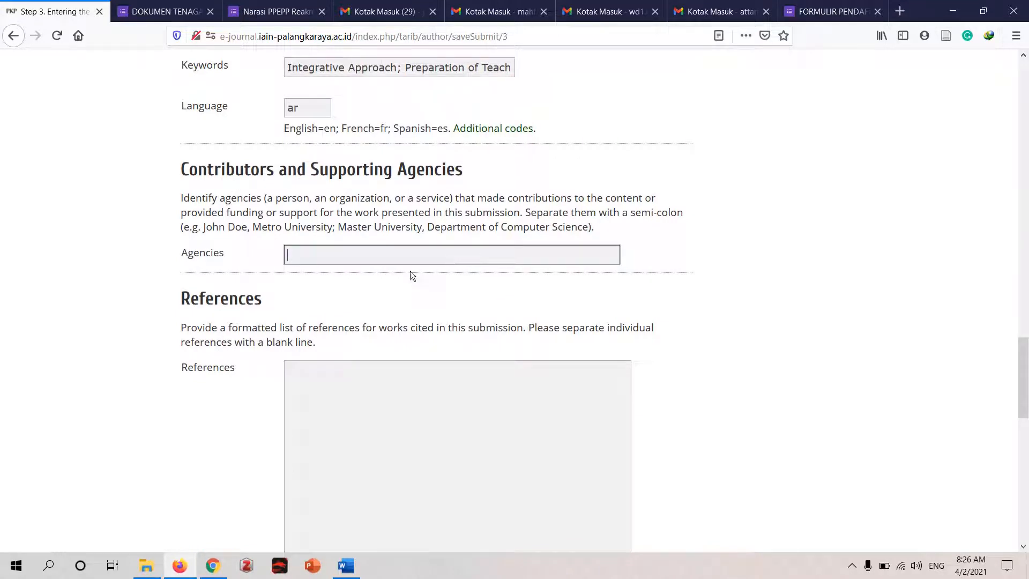
click(360, 400)
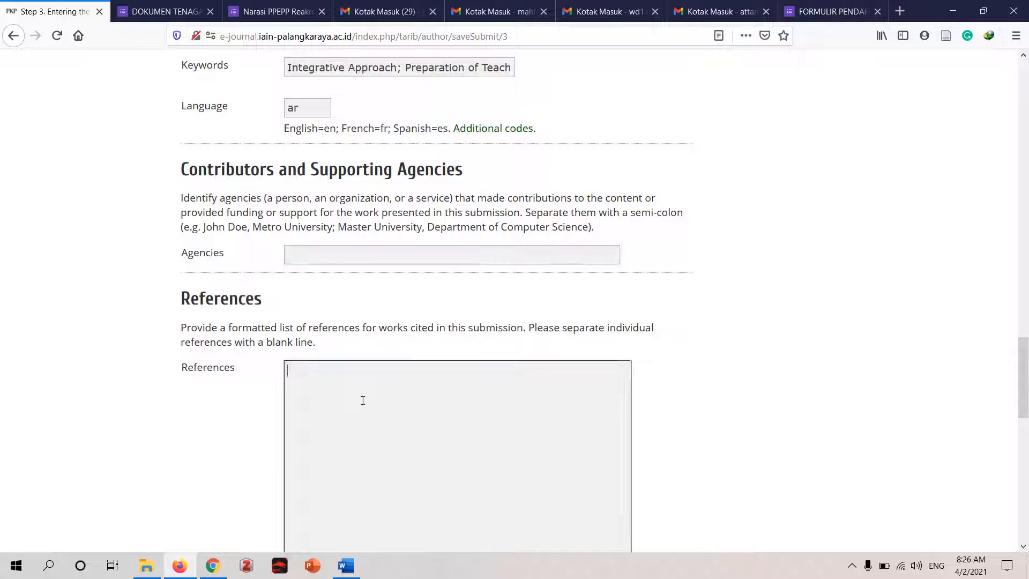
click(348, 570)
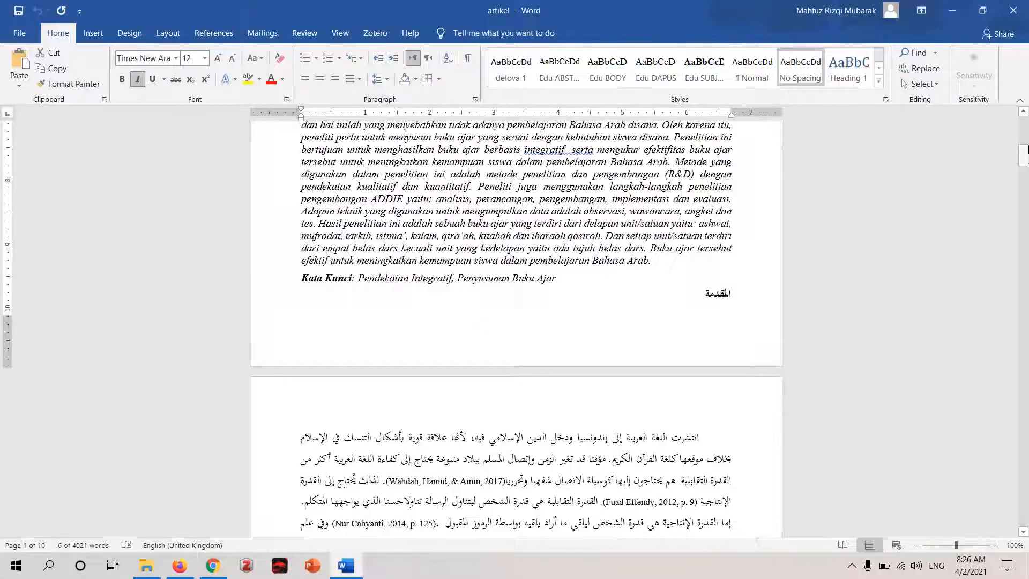
drag(1027, 155, 1026, 489)
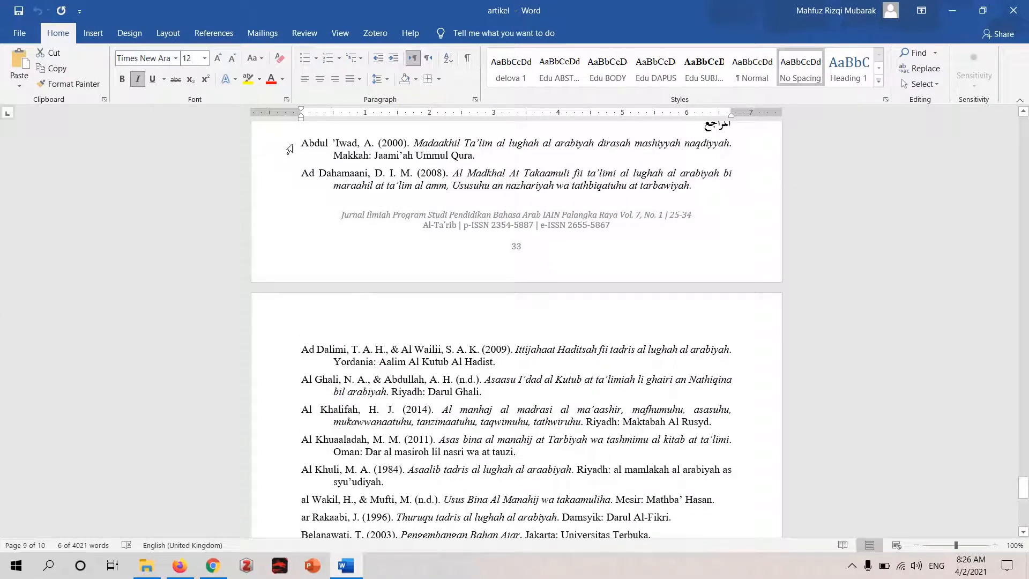
drag(307, 145, 555, 343)
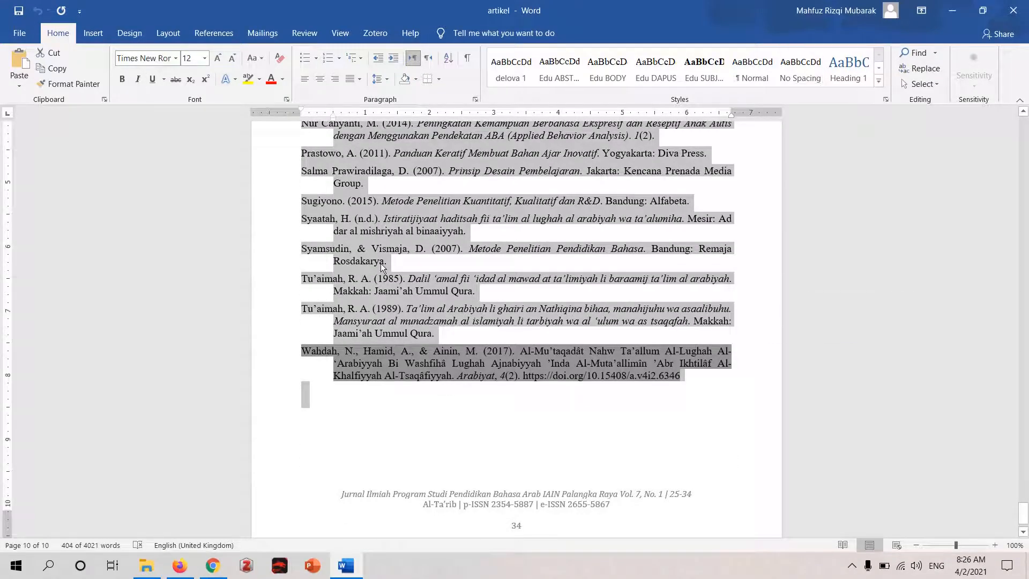
click(179, 568)
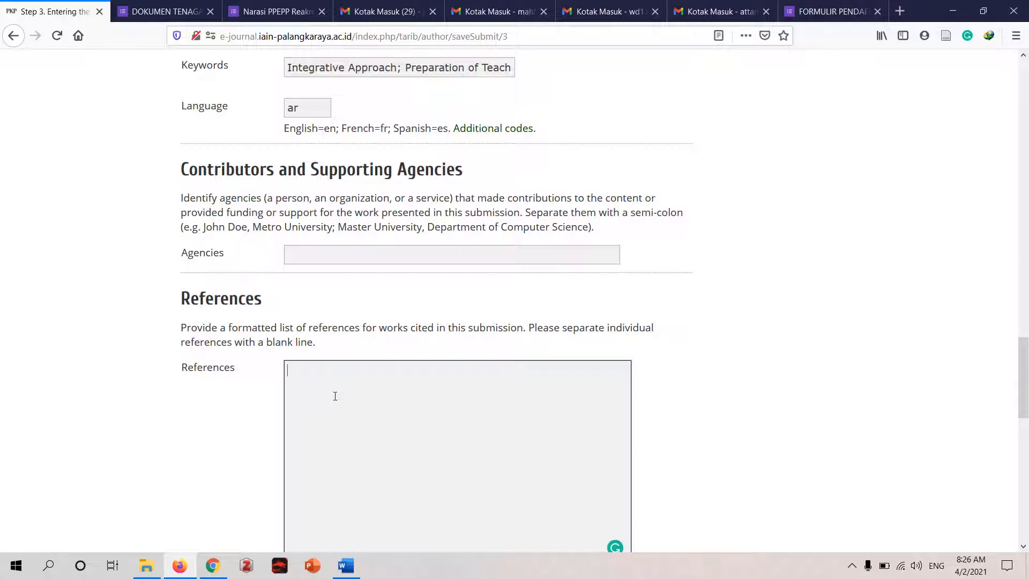
key(ctrl+v)
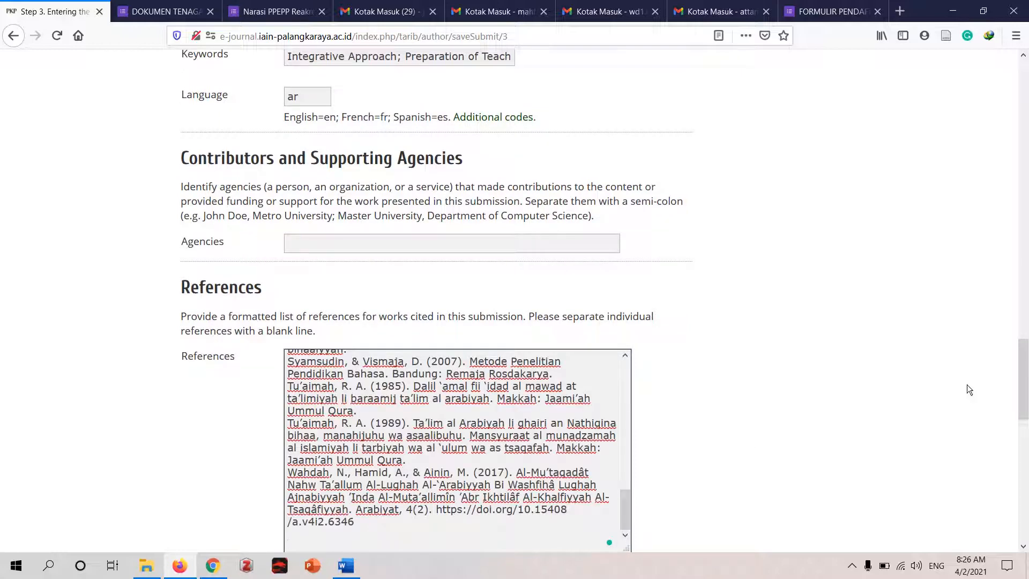
- Review the entered title, abstract, indexing terms and references, and save the metadata to continue to the supplementary files step
scroll(967, 389, down, 6)
scroll(750, 375, up, 3)
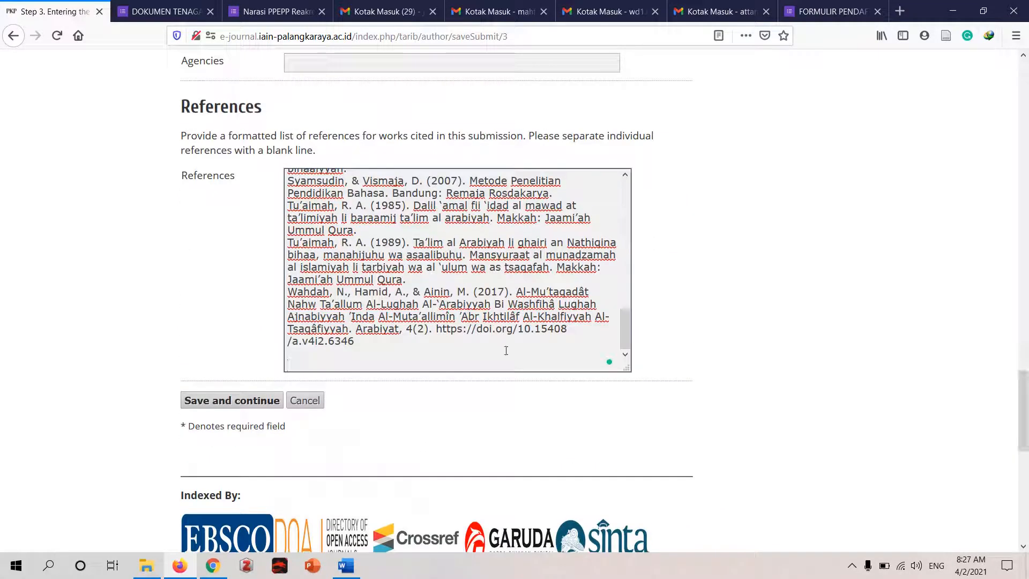
drag(1024, 412, 1026, 305)
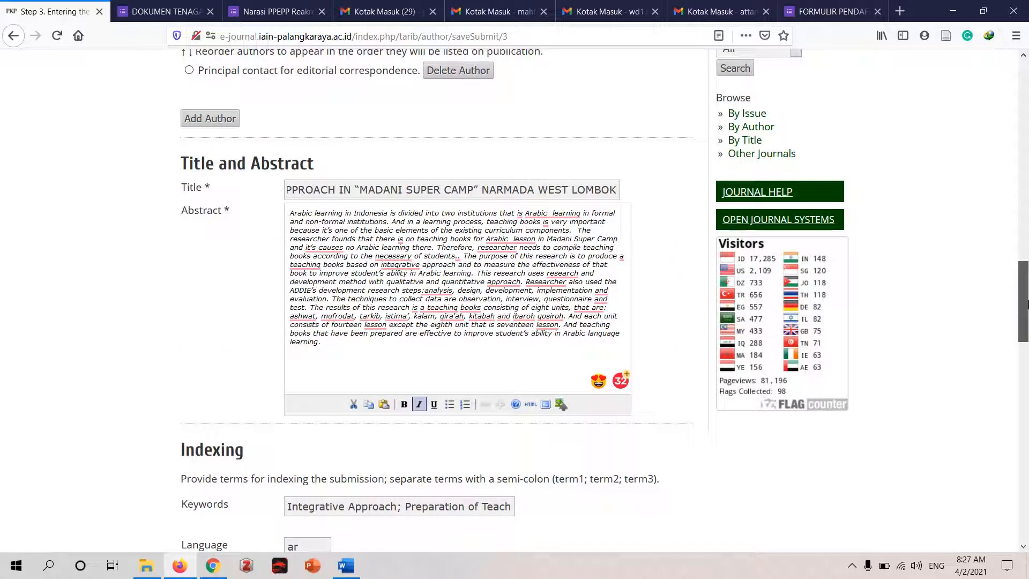
drag(1027, 305, 1026, 409)
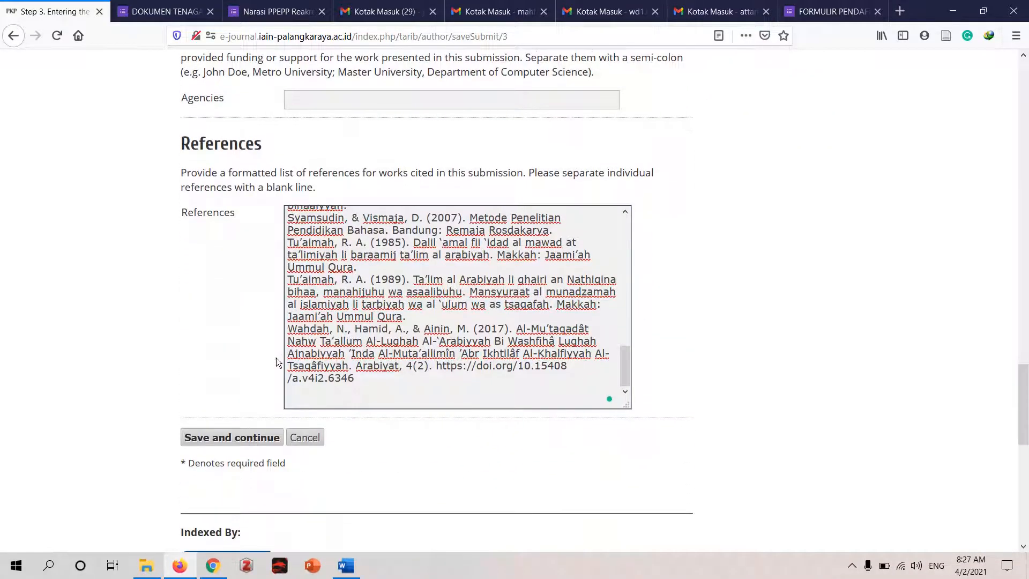
click(233, 438)
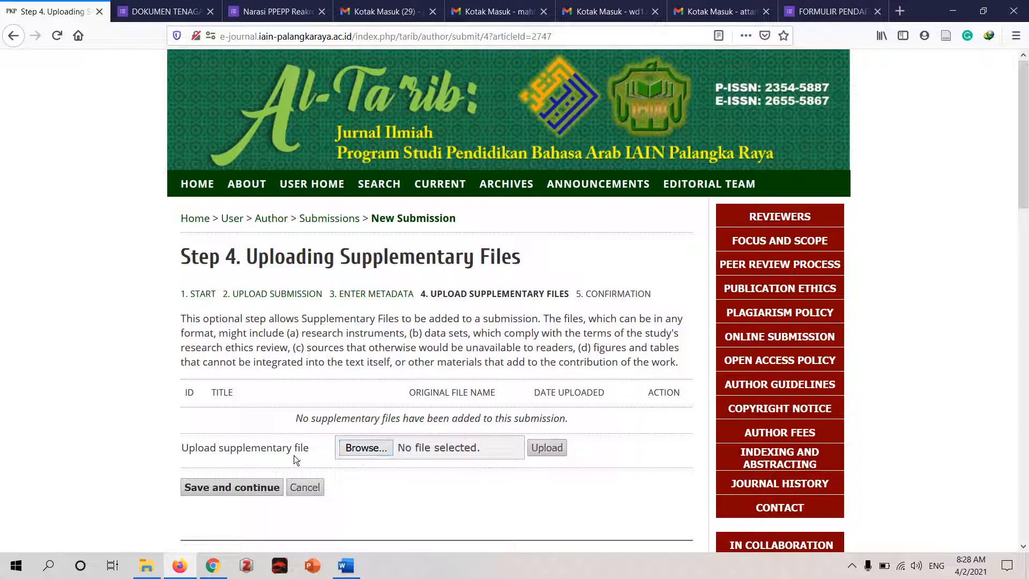
- Continue without uploading supplementary files, check the file summary for ARTIKEL.DOCX, and finish the submission
click(247, 489)
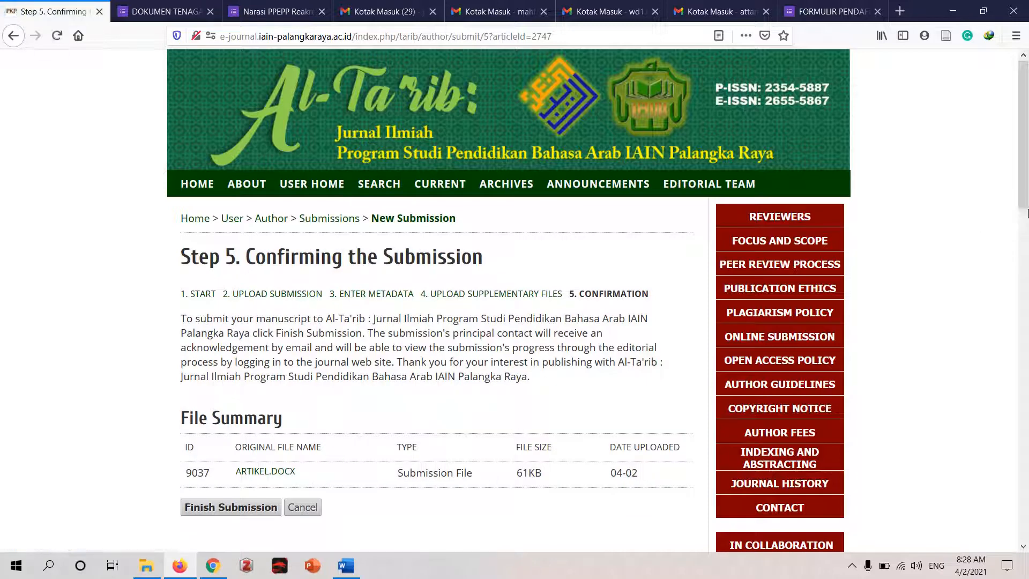
scroll(311, 297, down, 3)
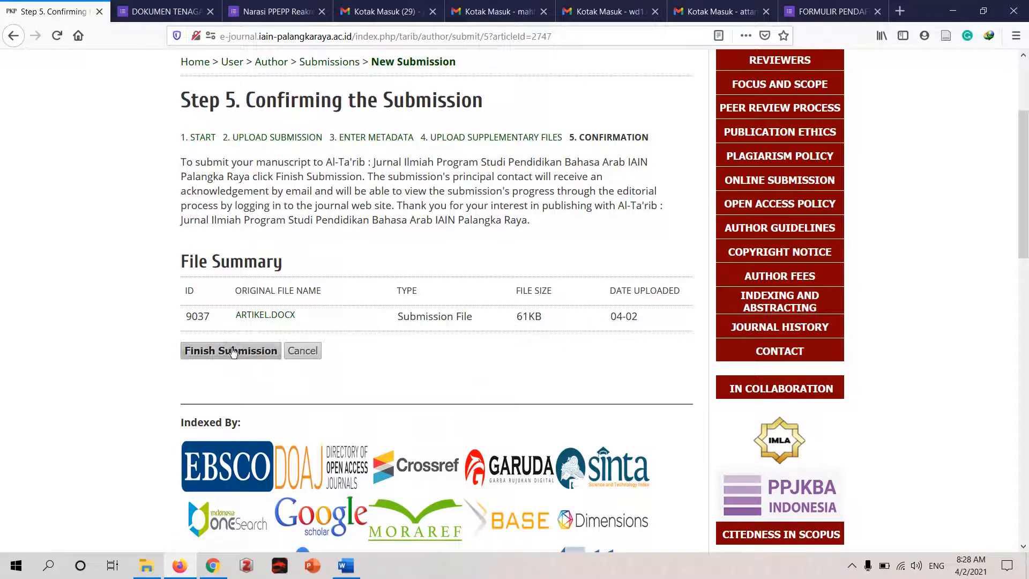
click(233, 352)
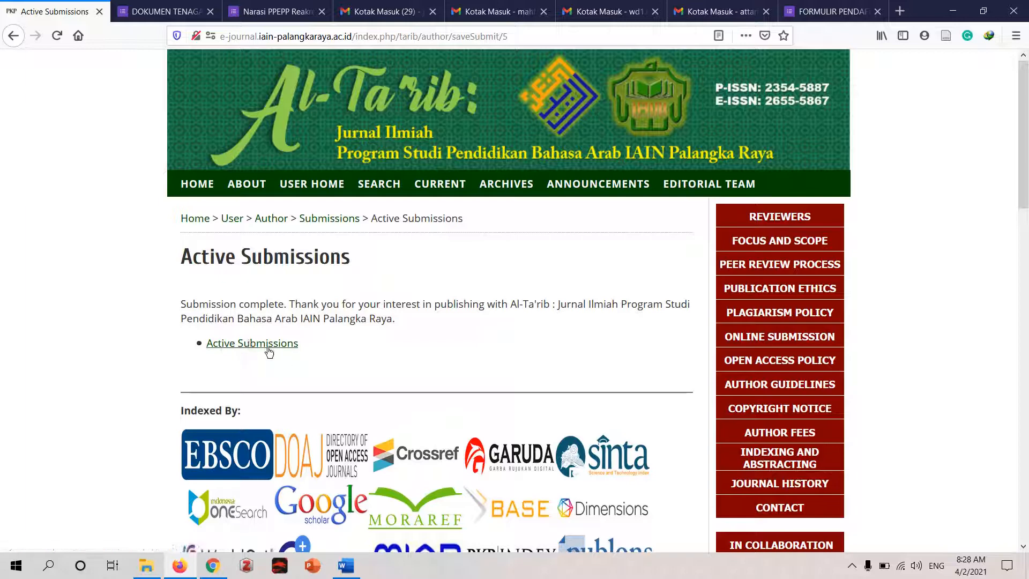
- Open the submitted article's summary from the active submissions and examine its status and submission metadata
click(261, 345)
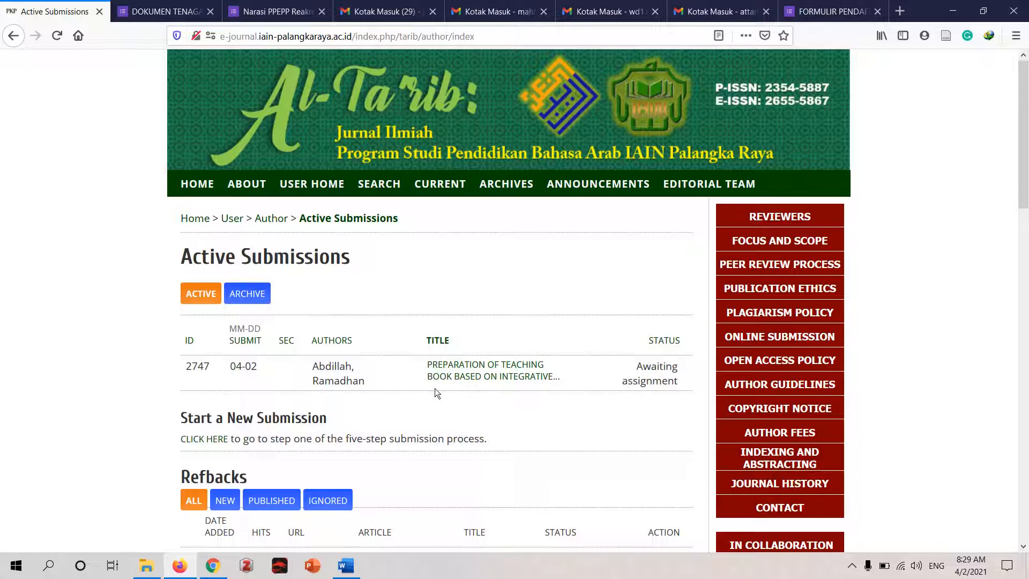
click(461, 375)
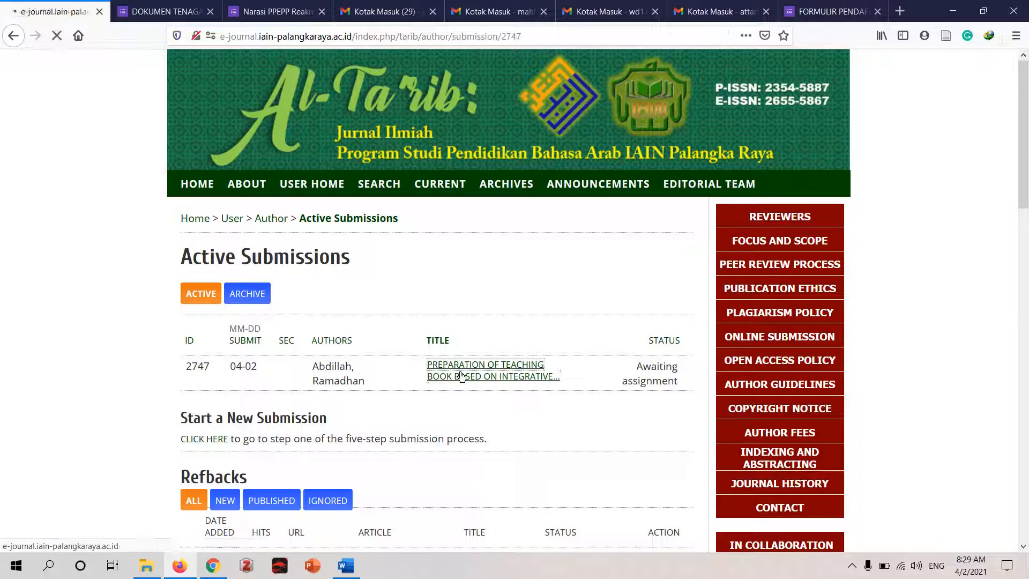
drag(1025, 102, 1026, 200)
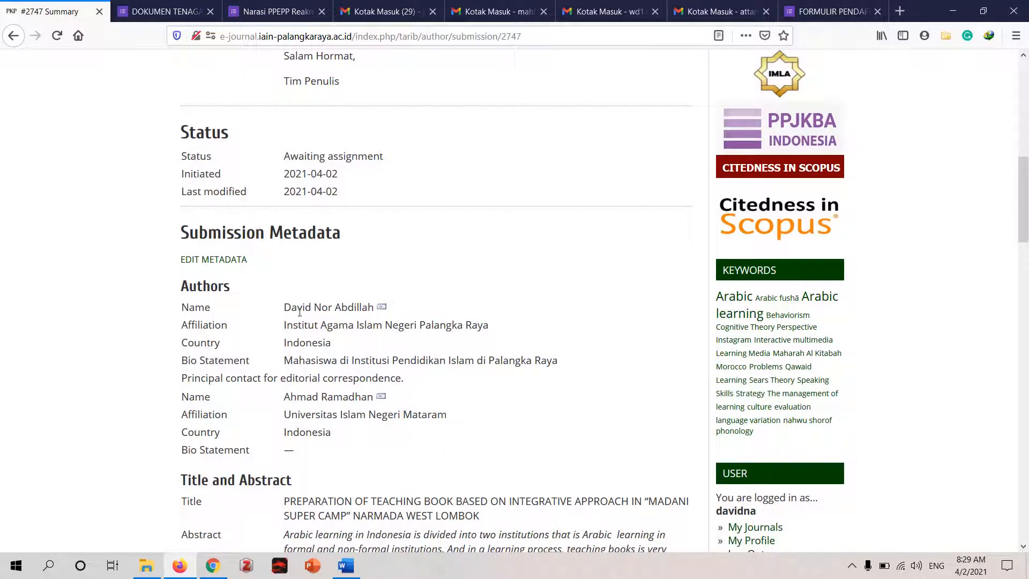
- Open the submission's metadata for editing, look through it to the references, and return to the submission summary without saving
click(206, 261)
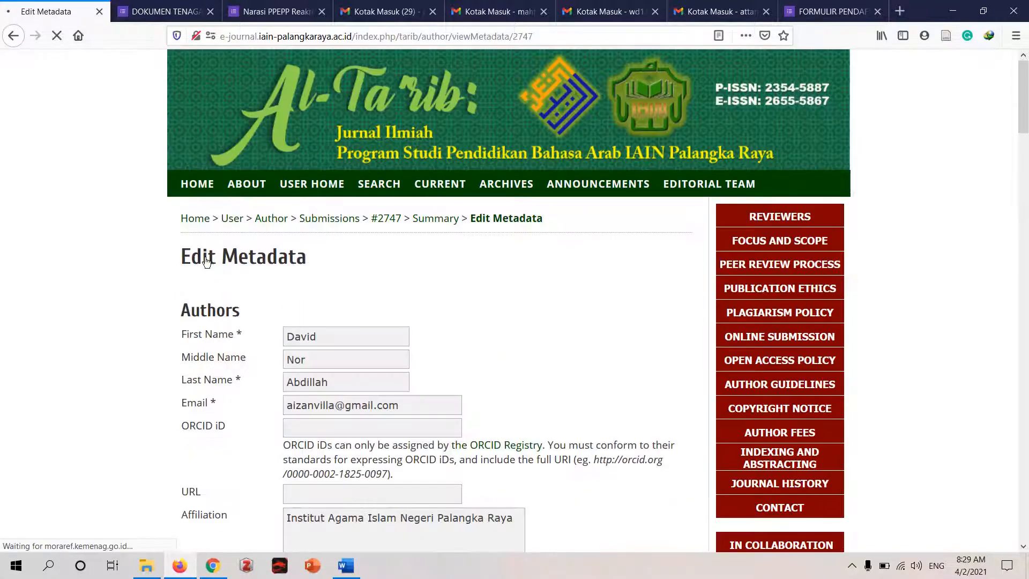
drag(1027, 123, 1023, 465)
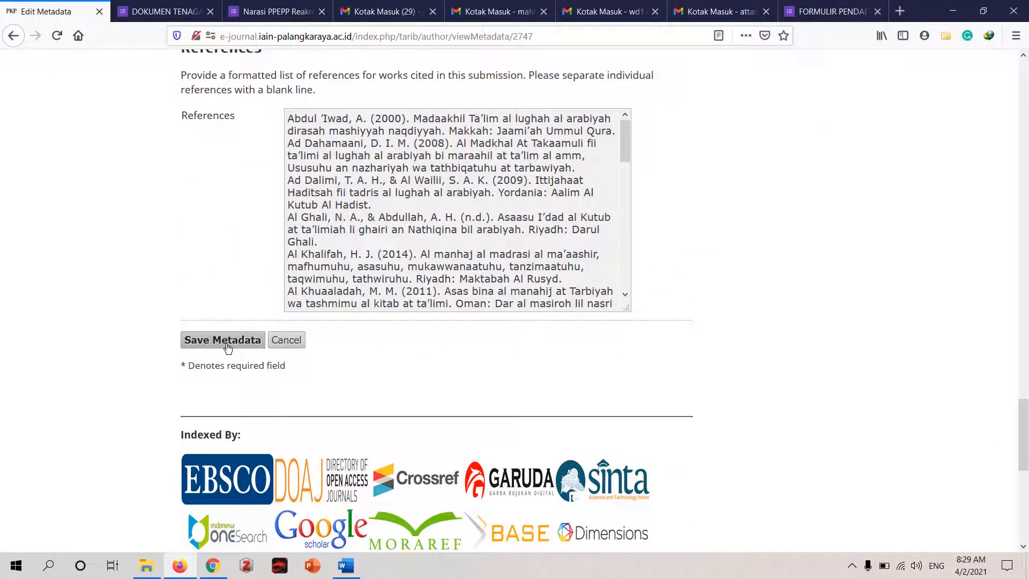
click(295, 350)
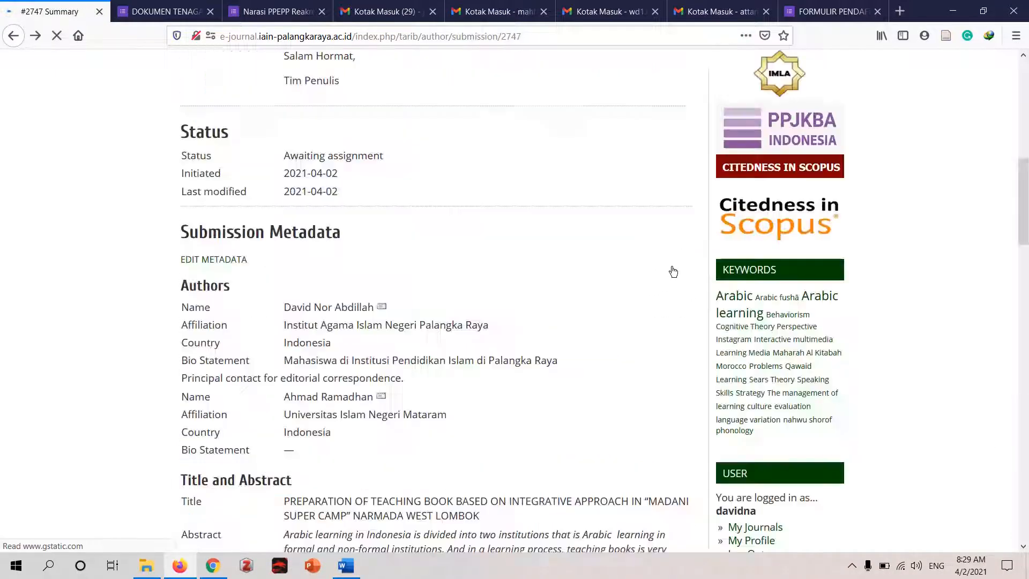
drag(1024, 204, 1026, 114)
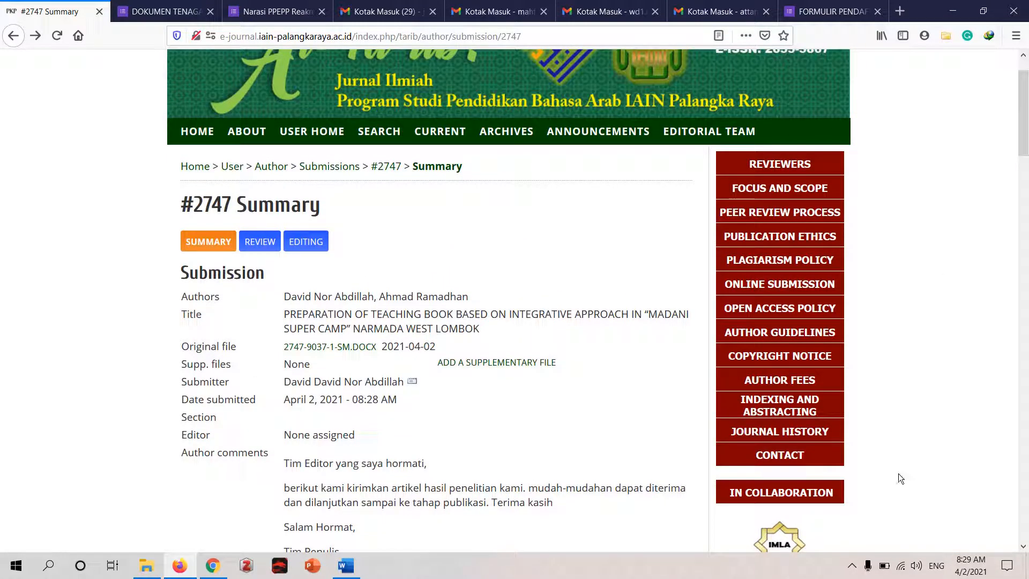
click(853, 565)
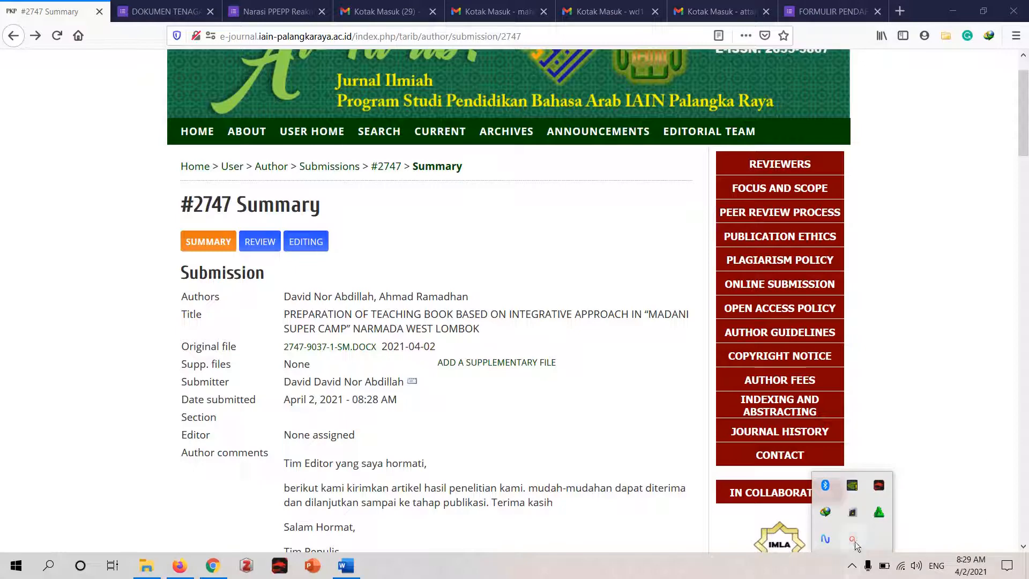
click(853, 540)
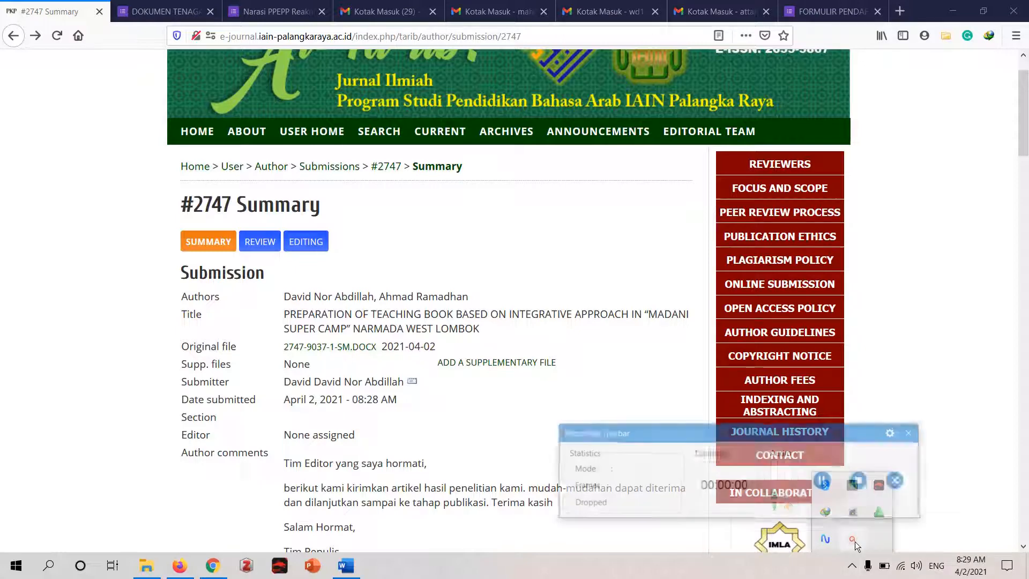